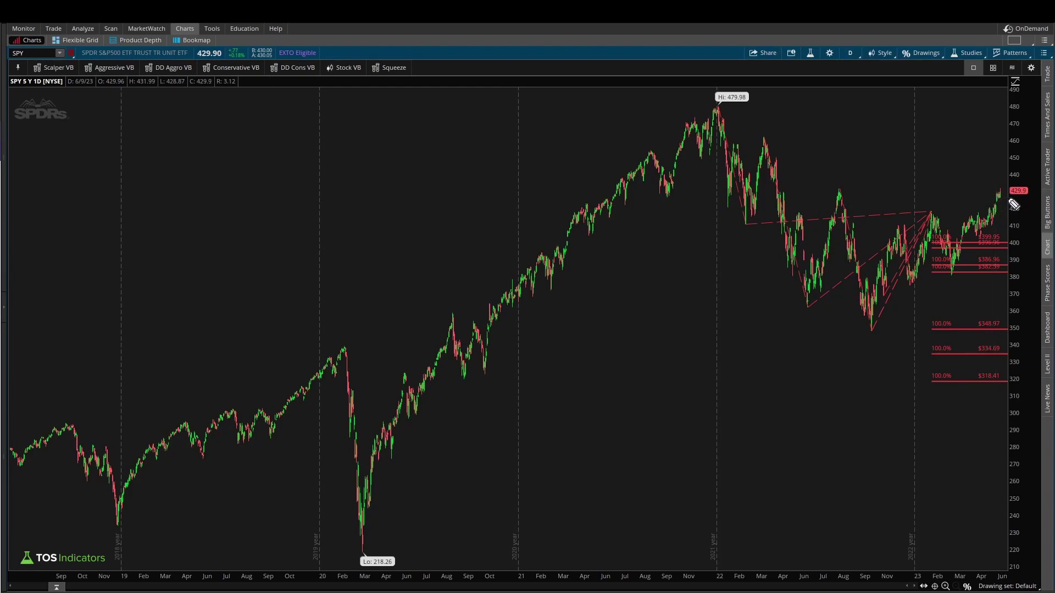
# Circle the recent swing near current price, trace its pullback, and bracket the three distant 100% levels.
pyautogui.moveTo(1015, 203)
pyautogui.mouseDown()
pyautogui.moveTo(935, 189)
pyautogui.moveTo(915, 272)
pyautogui.moveTo(1013, 272)
pyautogui.moveTo(1021, 206)
pyautogui.mouseUp()
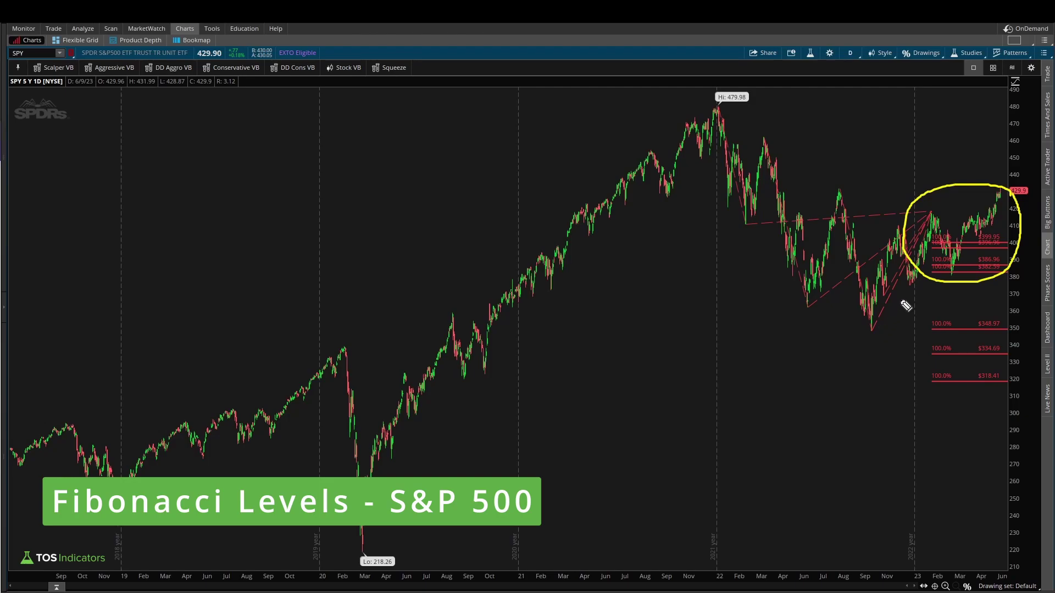
pyautogui.moveTo(931, 214)
pyautogui.mouseDown()
pyautogui.moveTo(952, 263)
pyautogui.moveTo(990, 269)
pyautogui.mouseUp()
pyautogui.moveTo(928, 327)
pyautogui.mouseDown()
pyautogui.moveTo(914, 379)
pyautogui.moveTo(929, 376)
pyautogui.mouseUp()
pyautogui.moveTo(899, 356); pyautogui.dragTo(912, 356)
# Mark the swing with an up arrow, a line across its top, and H and L labels.
pyautogui.moveTo(952, 265)
pyautogui.mouseDown()
pyautogui.moveTo(991, 206)
pyautogui.moveTo(992, 217)
pyautogui.mouseUp()
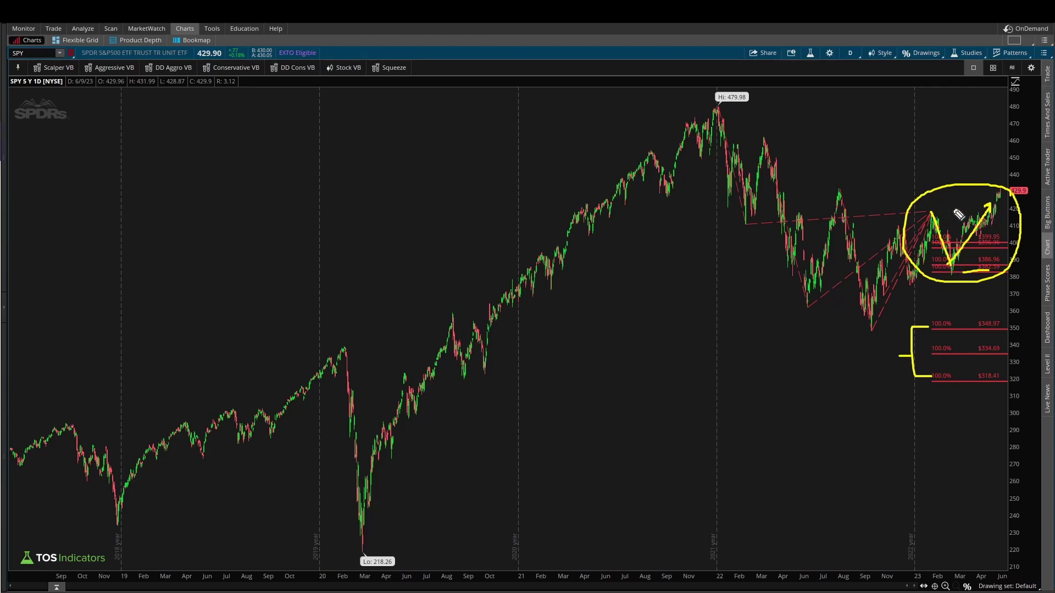
pyautogui.moveTo(925, 212); pyautogui.dragTo(997, 210)
pyautogui.moveTo(927, 195); pyautogui.dragTo(933, 207)
pyautogui.moveTo(948, 297); pyautogui.dragTo(955, 297)
# Clear the pen marks, scroll the course page to the Module 1–4 cards, and return to SPY.
pyautogui.press('e')
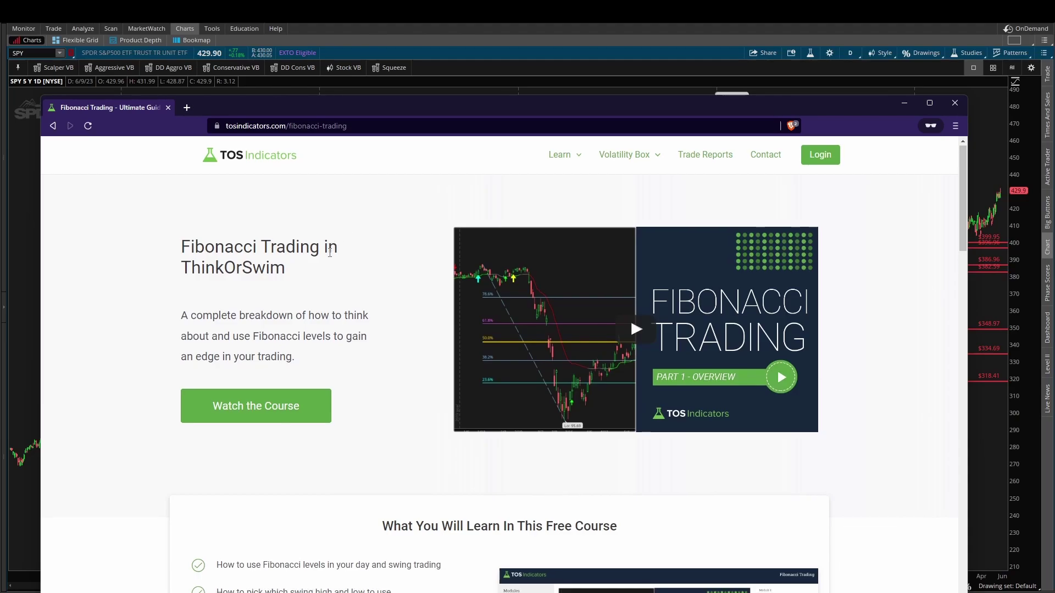
pyautogui.scroll(-3, 335, 250)
pyautogui.scroll(-5, 343, 260)
pyautogui.scroll(-12, 346, 263)
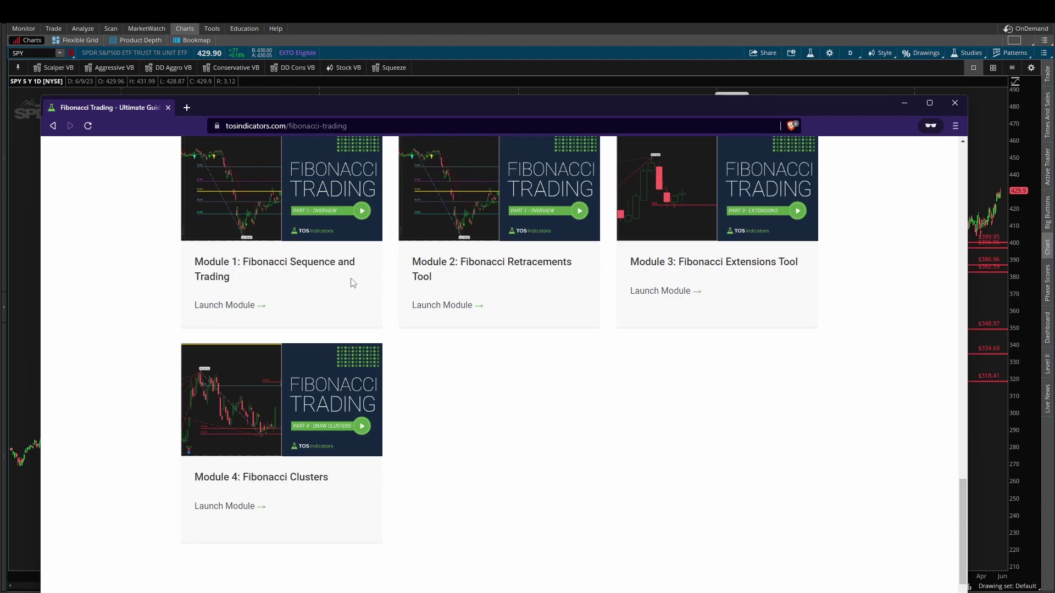
pyautogui.click(477, 25)
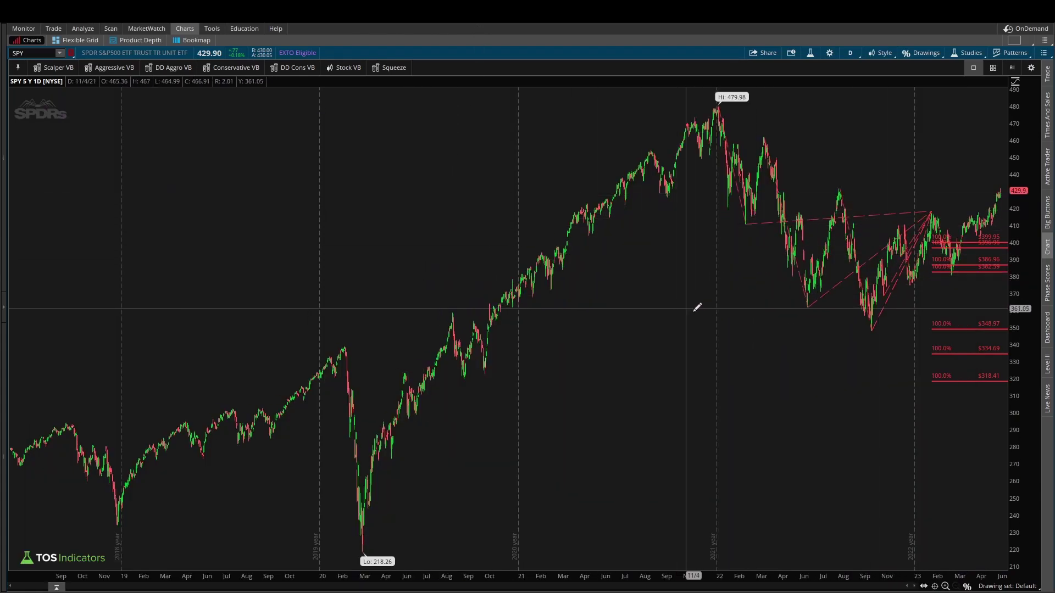
# Clear the chart's whole drawing set and confirm removing all drawings.
pyautogui.rightClick(804, 341)
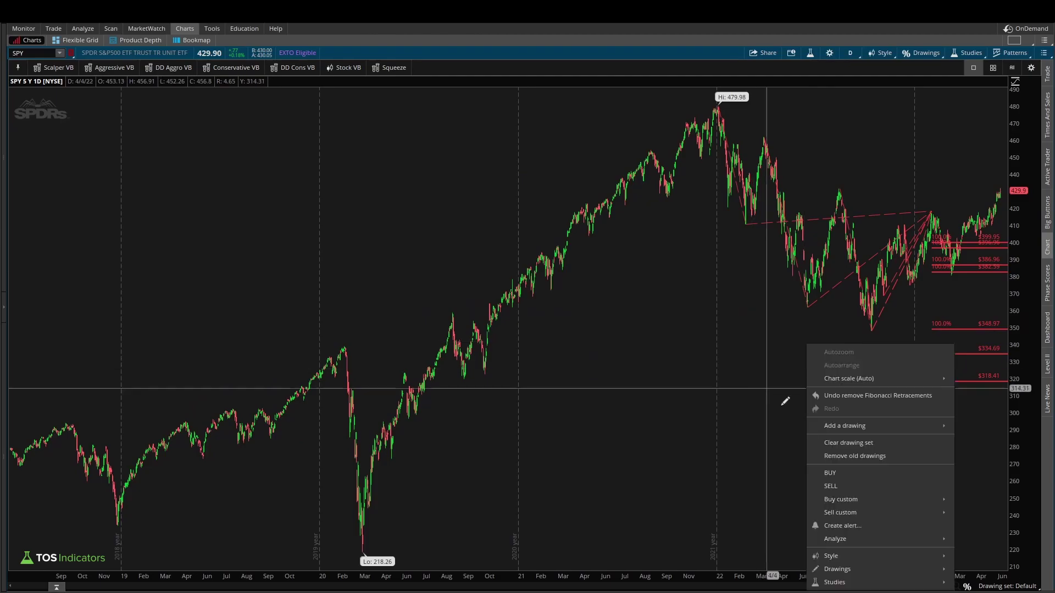
pyautogui.click(851, 442)
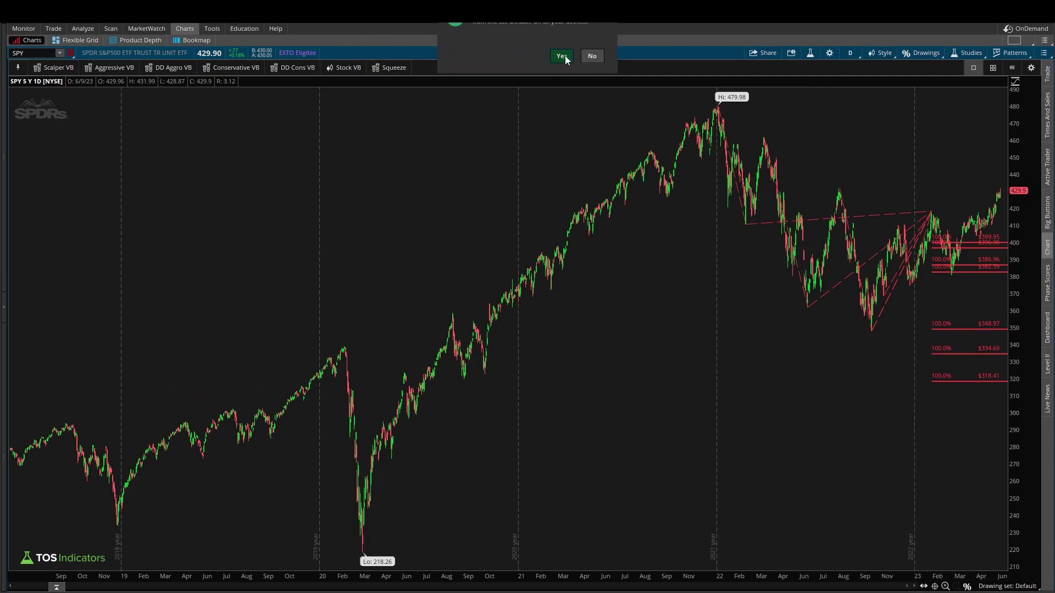
pyautogui.click(564, 55)
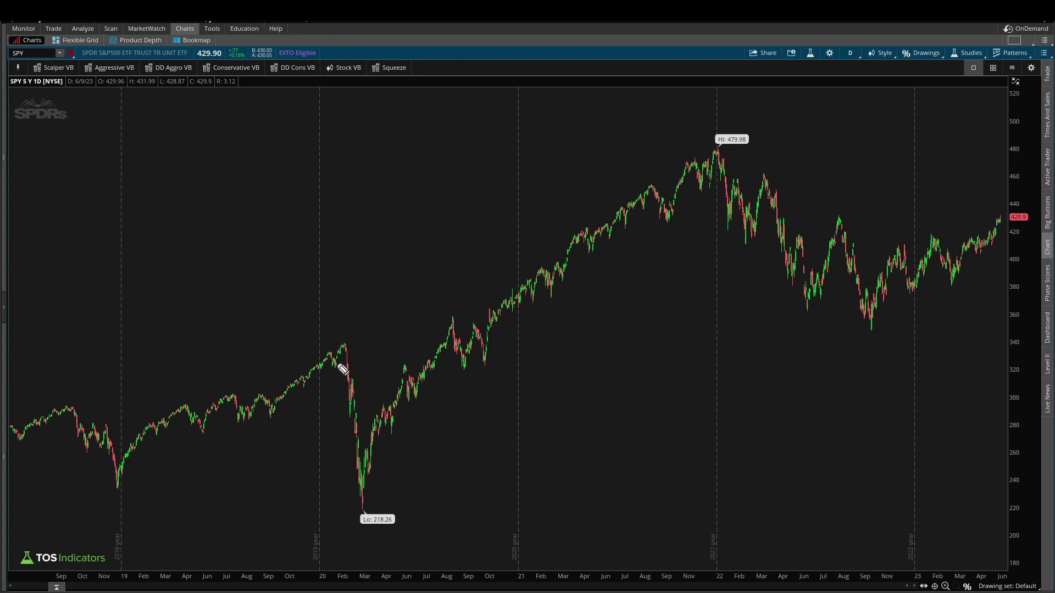
# Mark the Feb–Mar 2020 crash swing and the 479.98 high to 2022 low swing.
pyautogui.moveTo(353, 346)
pyautogui.mouseDown()
pyautogui.moveTo(346, 341)
pyautogui.moveTo(356, 351)
pyautogui.mouseUp()
pyautogui.moveTo(369, 500)
pyautogui.mouseDown()
pyautogui.moveTo(352, 511)
pyautogui.moveTo(378, 509)
pyautogui.mouseUp()
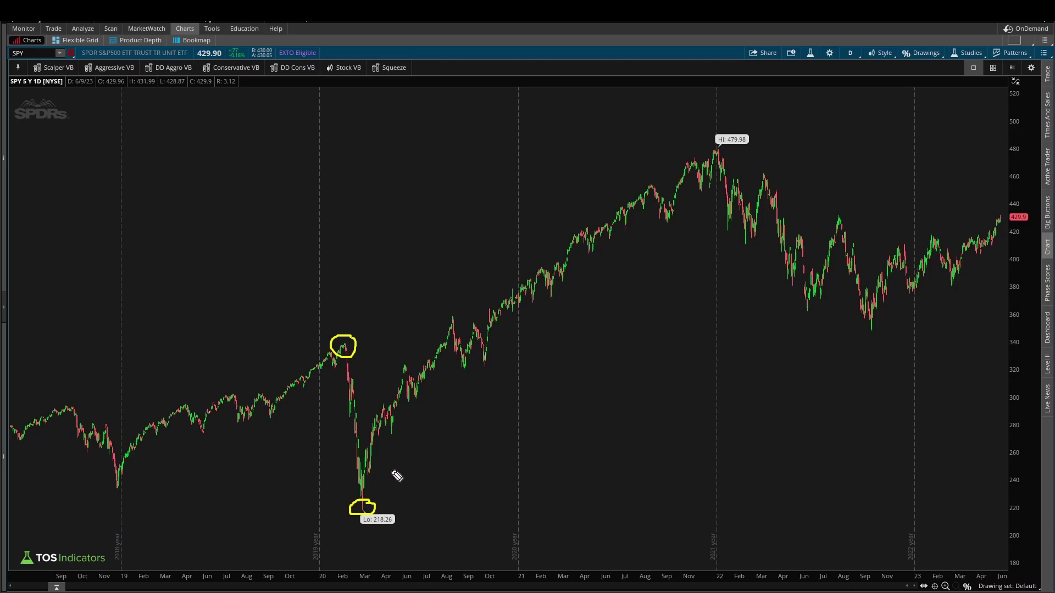
pyautogui.moveTo(344, 357); pyautogui.dragTo(364, 494)
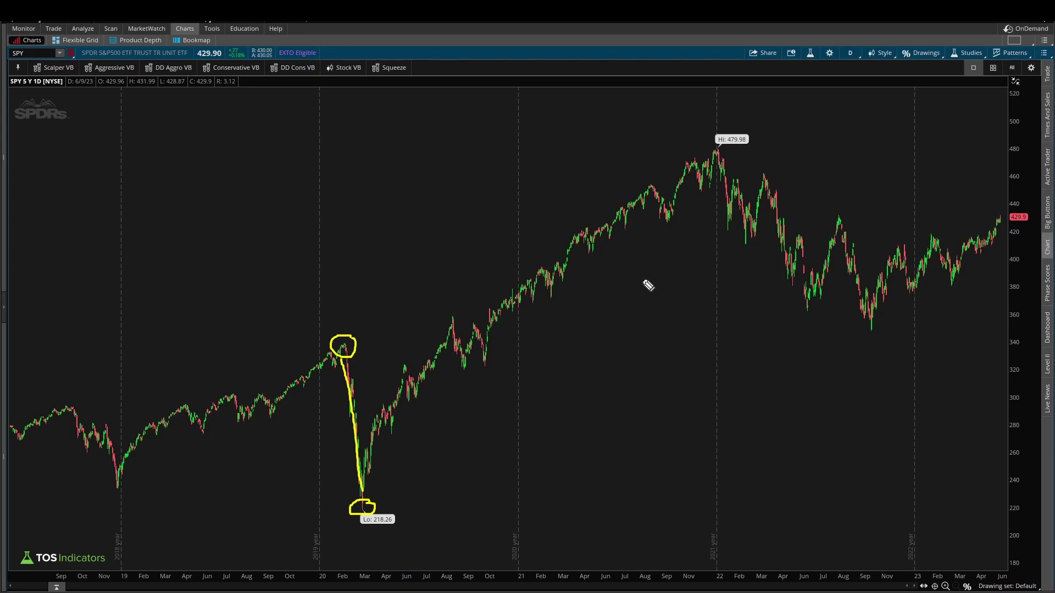
pyautogui.moveTo(731, 150)
pyautogui.mouseDown()
pyautogui.moveTo(708, 143)
pyautogui.moveTo(702, 161)
pyautogui.moveTo(747, 156)
pyautogui.mouseUp()
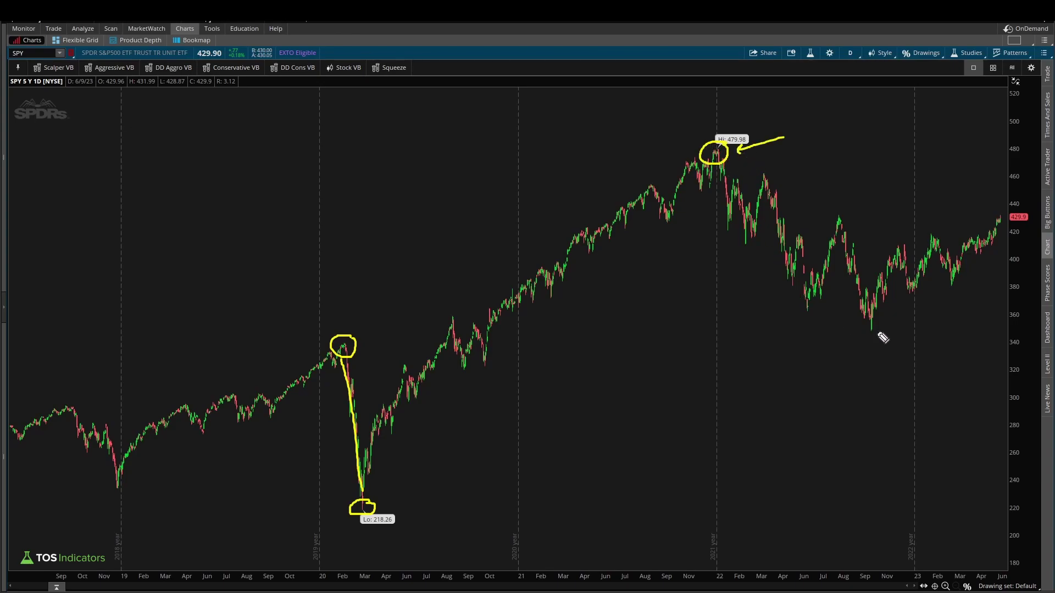
pyautogui.moveTo(879, 321)
pyautogui.mouseDown()
pyautogui.moveTo(865, 332)
pyautogui.moveTo(888, 340)
pyautogui.moveTo(890, 330)
pyautogui.mouseUp()
pyautogui.moveTo(725, 161)
pyautogui.mouseDown()
pyautogui.moveTo(824, 248)
pyautogui.moveTo(875, 322)
pyautogui.mouseUp()
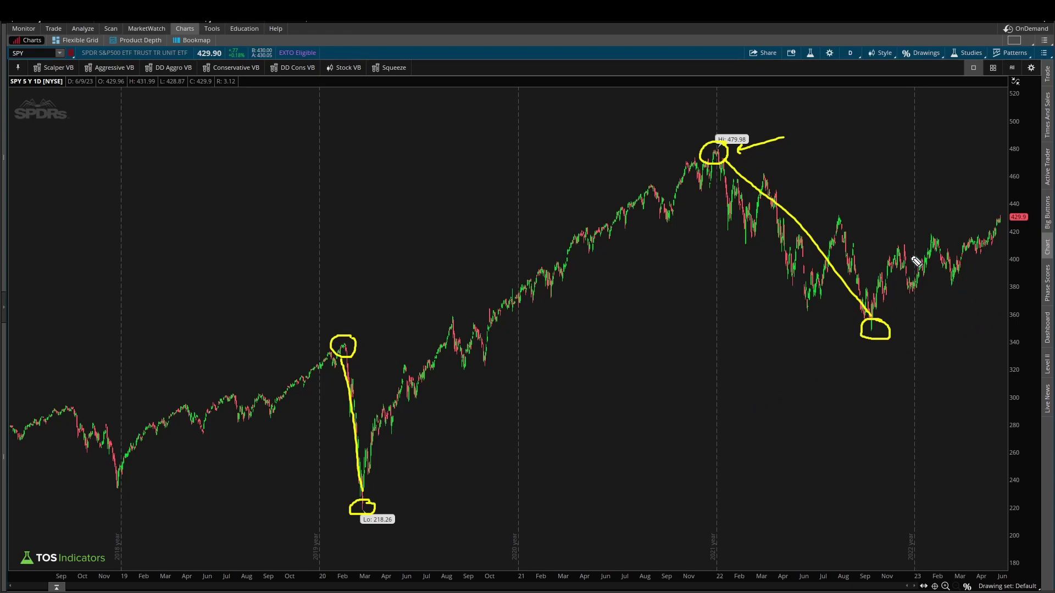
# Mark the early-2023 swing high and the dip that followed it.
pyautogui.moveTo(936, 233)
pyautogui.mouseDown()
pyautogui.moveTo(928, 241)
pyautogui.moveTo(939, 233)
pyautogui.mouseUp()
pyautogui.moveTo(960, 283)
pyautogui.mouseDown()
pyautogui.moveTo(948, 287)
pyautogui.moveTo(961, 283)
pyautogui.mouseUp()
pyautogui.moveTo(935, 245); pyautogui.dragTo(947, 275)
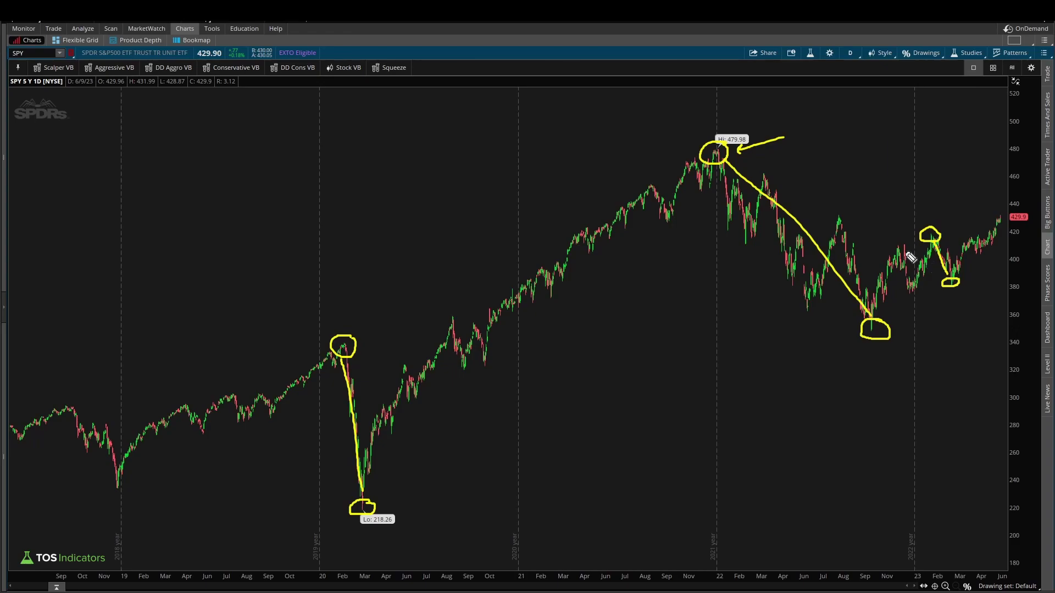
# Clear the pen marks, select the Fibonacci drawing tool, and switch to the course page.
pyautogui.press('Escape')
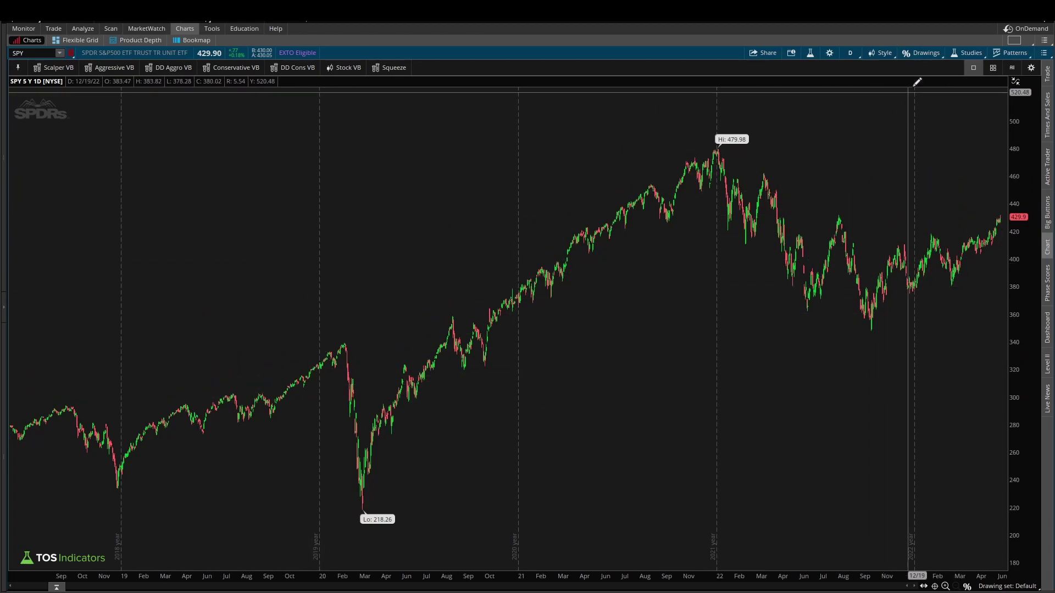
pyautogui.click(929, 55)
pyautogui.moveTo(927, 129)
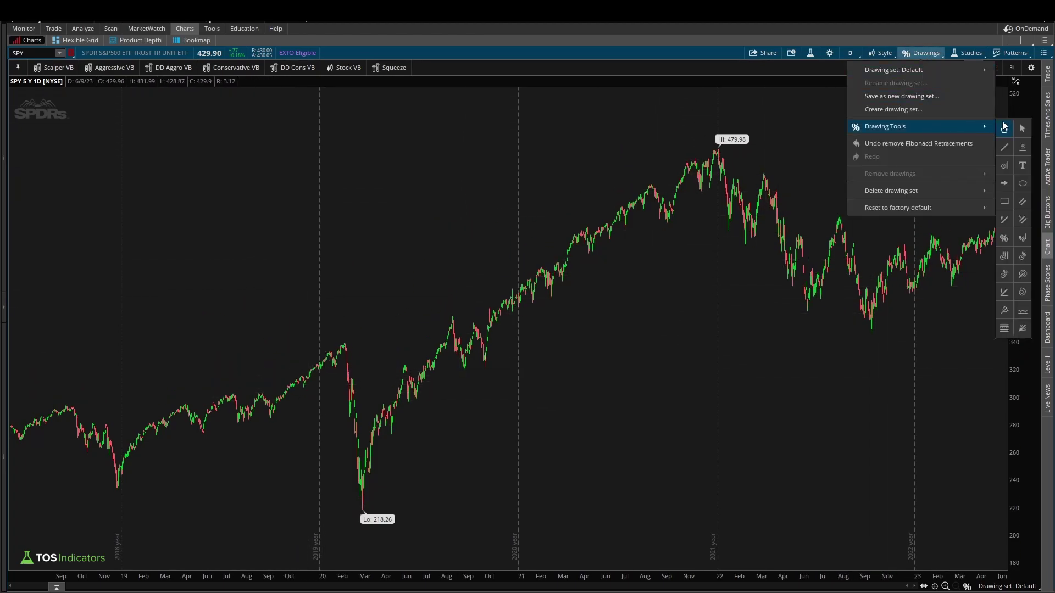
pyautogui.click(1009, 239)
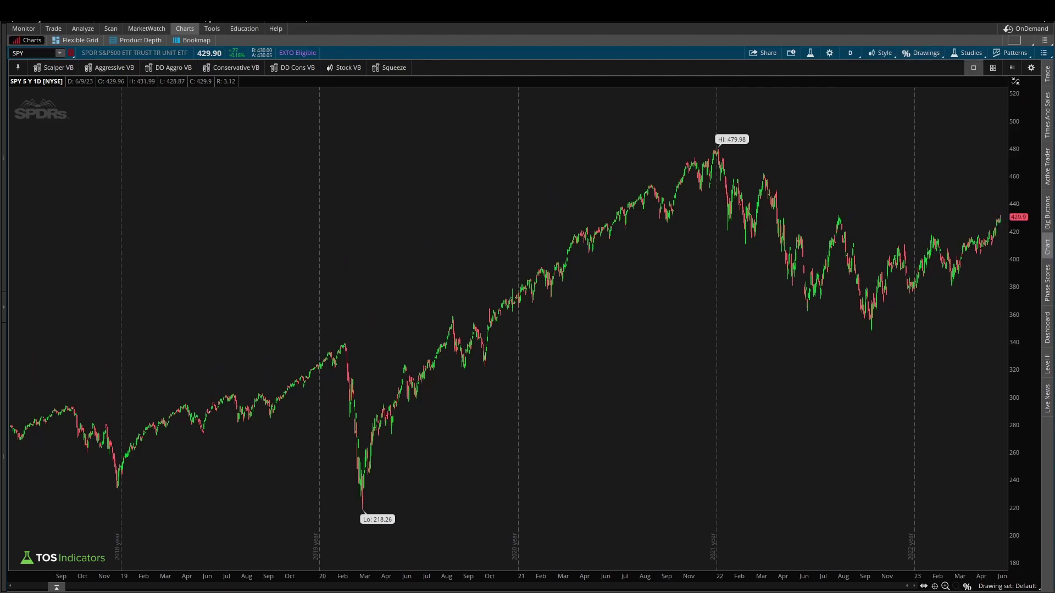
pyautogui.hotkey('alt', 'Tab')
pyautogui.scroll(1, 492, 419)
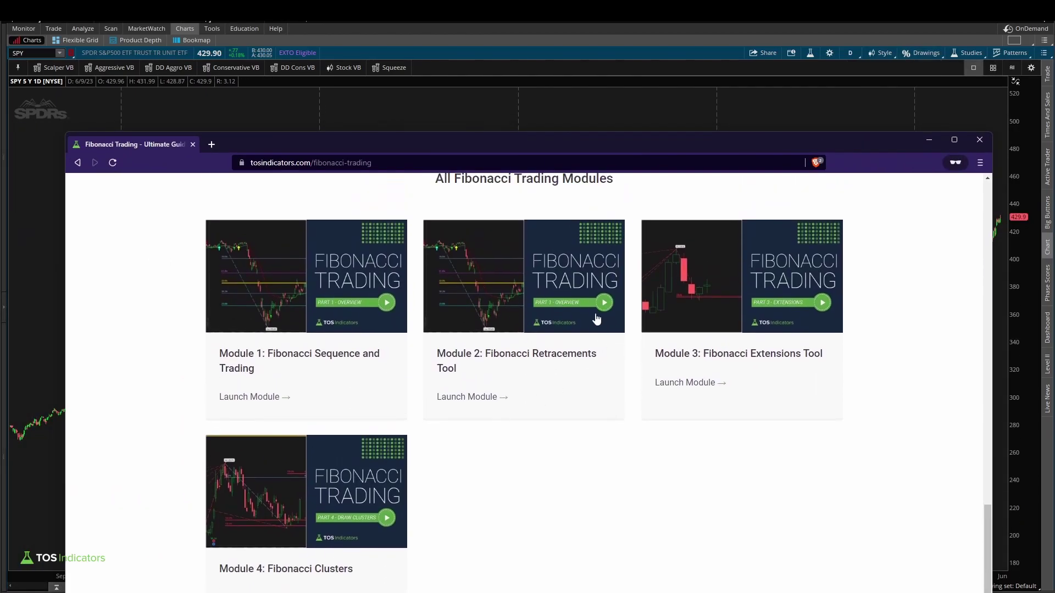
# Scroll up to the All Fibonacci Trading Modules list, then switch back to the SPY chart.
pyautogui.scroll(2, 537, 364)
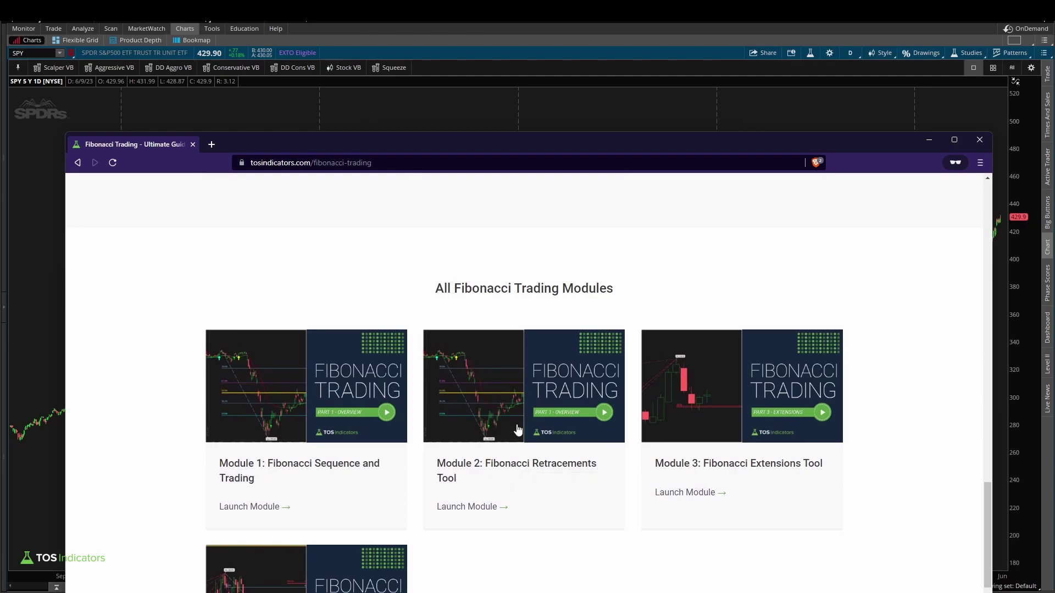
pyautogui.hotkey('alt', 'Tab')
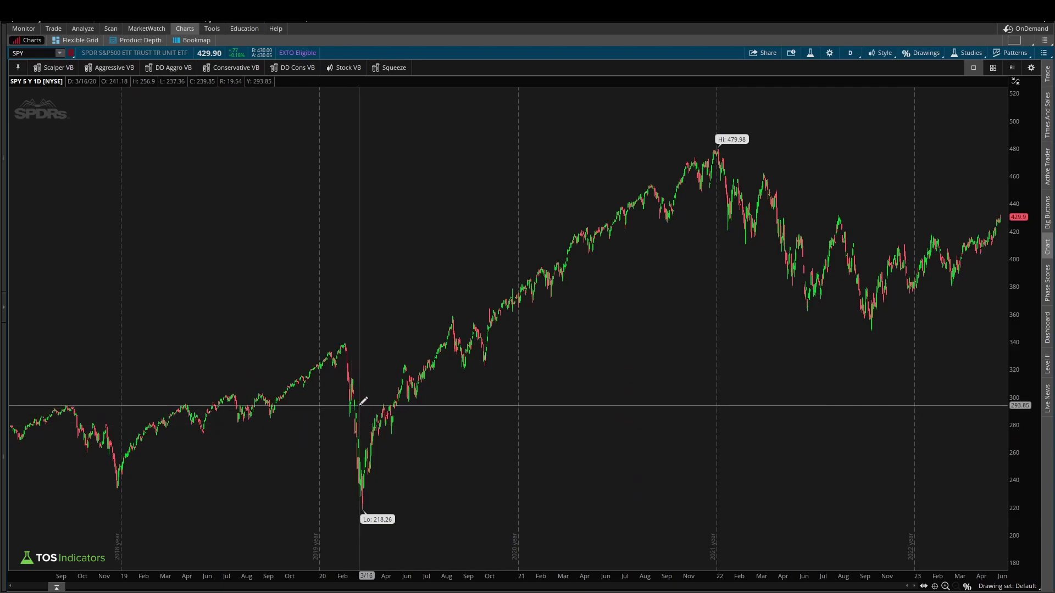
# Draw a Fibonacci from the February 2020 peak down to the March 2020 low.
pyautogui.moveTo(363, 402); pyautogui.dragTo(494, 381)
pyautogui.moveTo(639, 389); pyautogui.dragTo(951, 292)
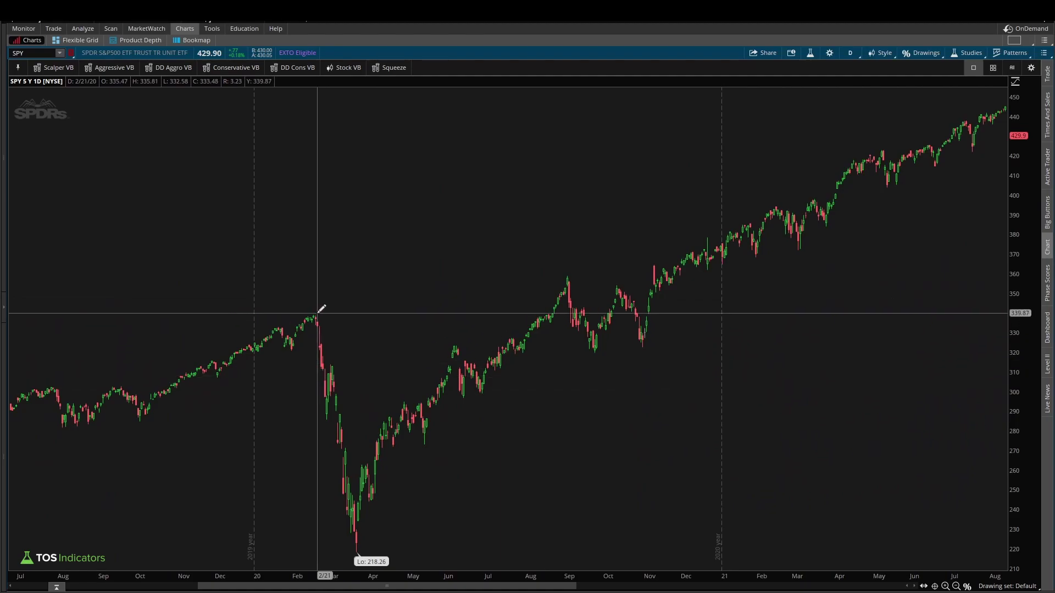
pyautogui.moveTo(316, 314); pyautogui.dragTo(358, 551)
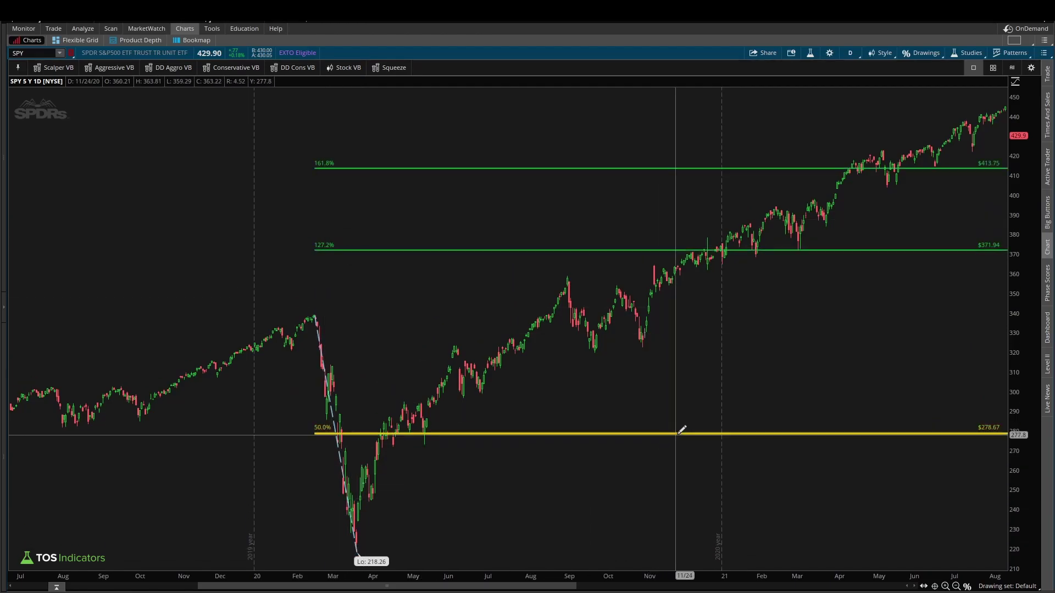
# Make the 23.6%, 38.2%, 61.8% and 78.6% levels visible, then zoom out to full history.
pyautogui.rightClick(768, 433)
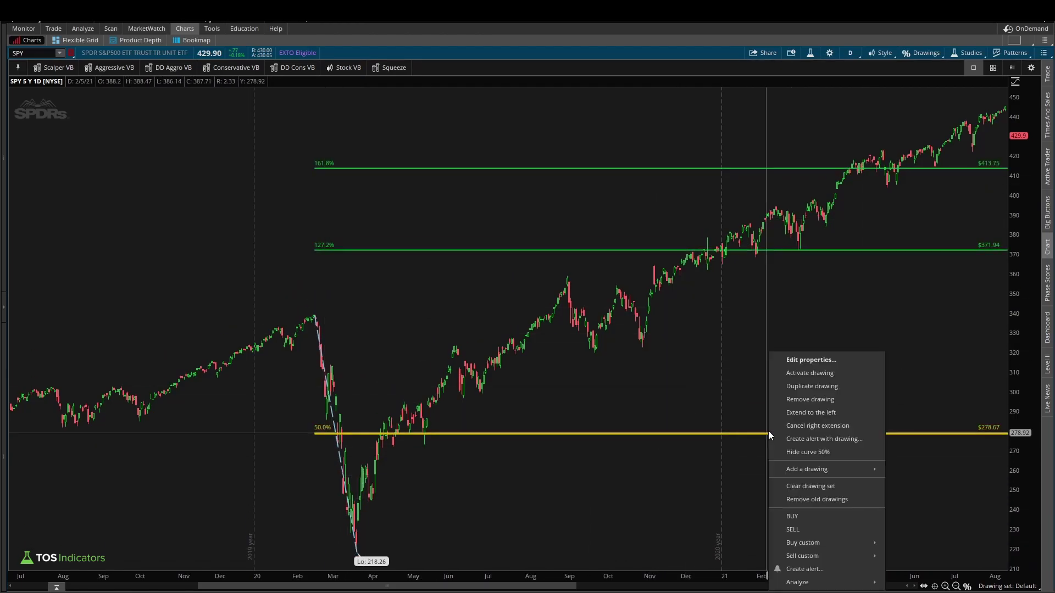
pyautogui.click(796, 360)
pyautogui.click(388, 340)
pyautogui.click(388, 349)
pyautogui.click(388, 322)
pyautogui.click(388, 313)
pyautogui.click(642, 475)
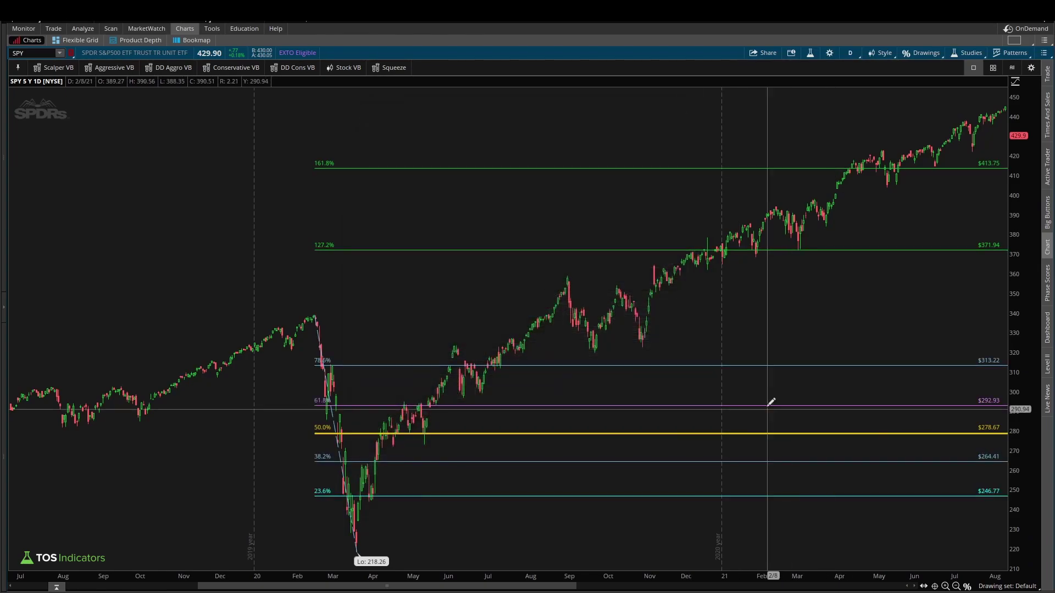
pyautogui.click(956, 587)
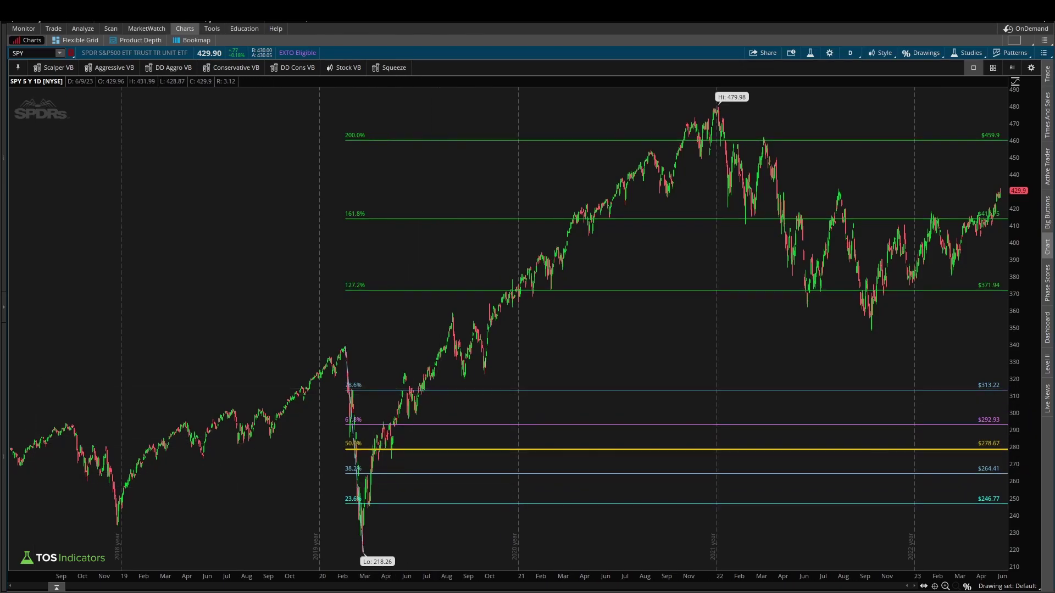
pyautogui.moveTo(730, 122)
pyautogui.mouseDown()
pyautogui.moveTo(698, 157)
pyautogui.moveTo(735, 130)
pyautogui.mouseUp()
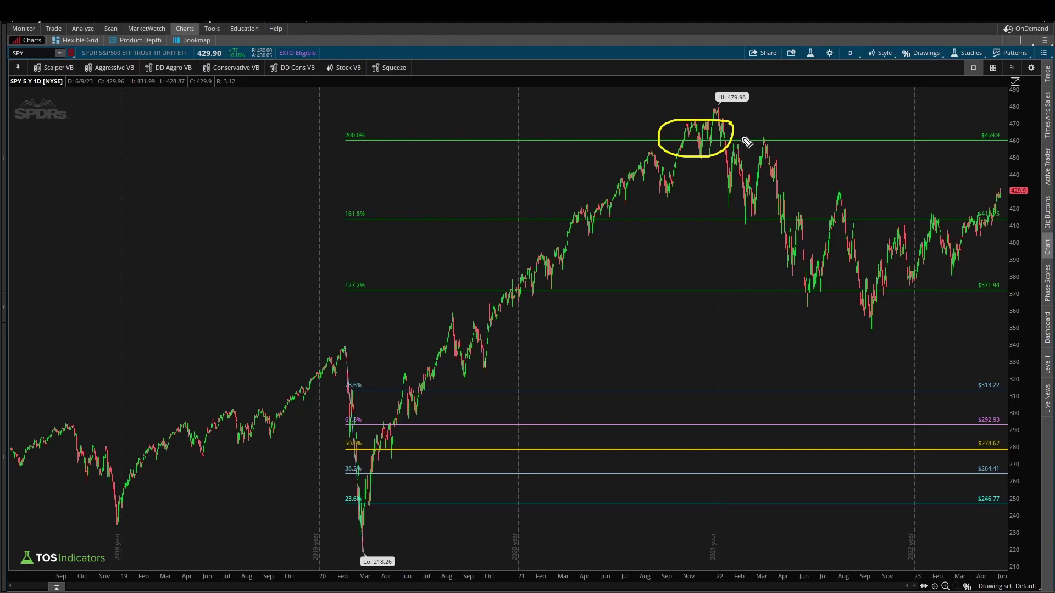
pyautogui.moveTo(739, 153); pyautogui.dragTo(830, 268)
pyautogui.moveTo(866, 318); pyautogui.dragTo(870, 316)
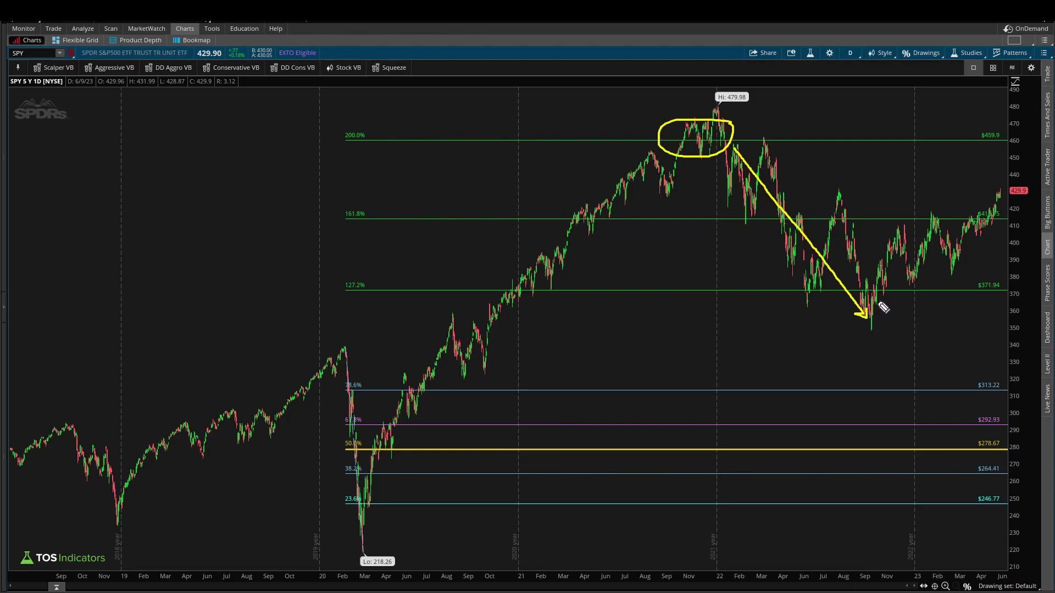
pyautogui.moveTo(872, 314)
pyautogui.mouseDown()
pyautogui.moveTo(937, 269)
pyautogui.moveTo(976, 224)
pyautogui.mouseUp()
pyautogui.moveTo(372, 209)
pyautogui.mouseDown()
pyautogui.moveTo(348, 212)
pyautogui.moveTo(360, 231)
pyautogui.moveTo(384, 199)
pyautogui.mouseUp()
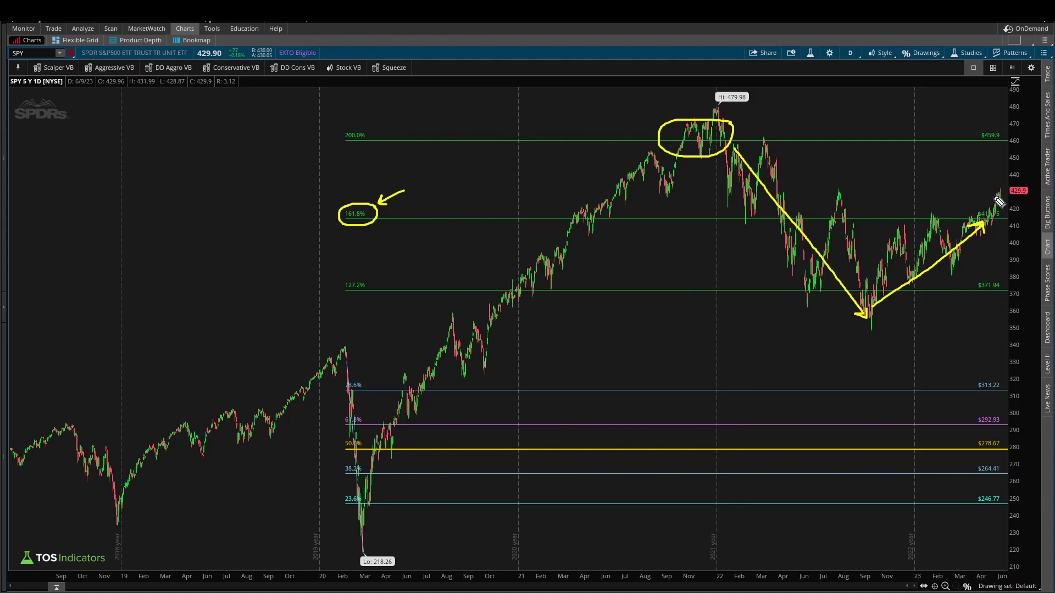
pyautogui.moveTo(983, 150)
pyautogui.mouseDown()
pyautogui.moveTo(1003, 147)
pyautogui.moveTo(986, 130)
pyautogui.moveTo(982, 153)
pyautogui.mouseUp()
pyautogui.moveTo(1006, 149)
pyautogui.mouseDown()
pyautogui.moveTo(1024, 147)
pyautogui.moveTo(1005, 129)
pyautogui.moveTo(1006, 149)
pyautogui.mouseUp()
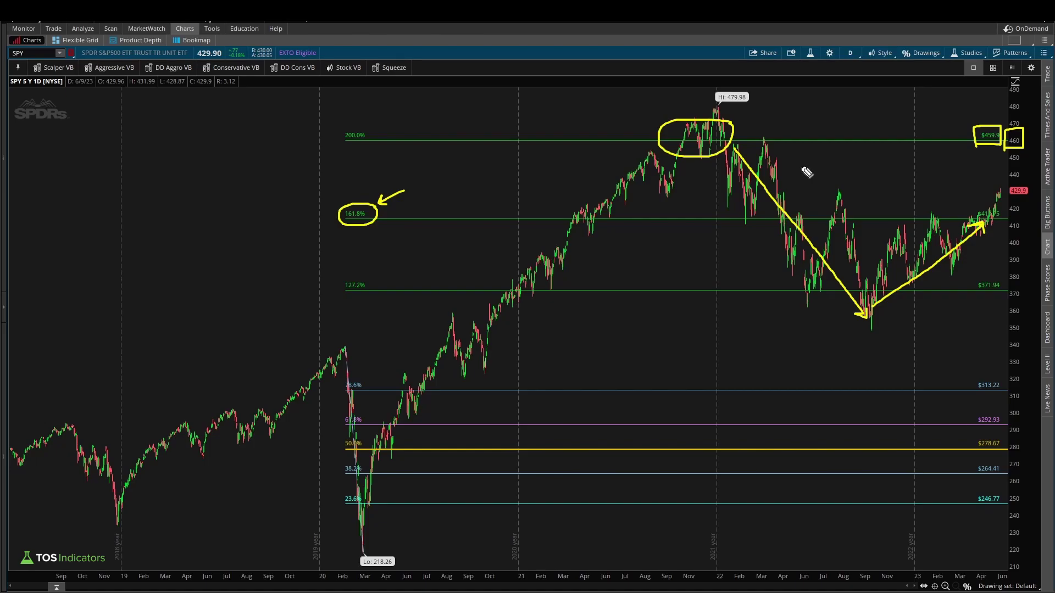
pyautogui.press('e')
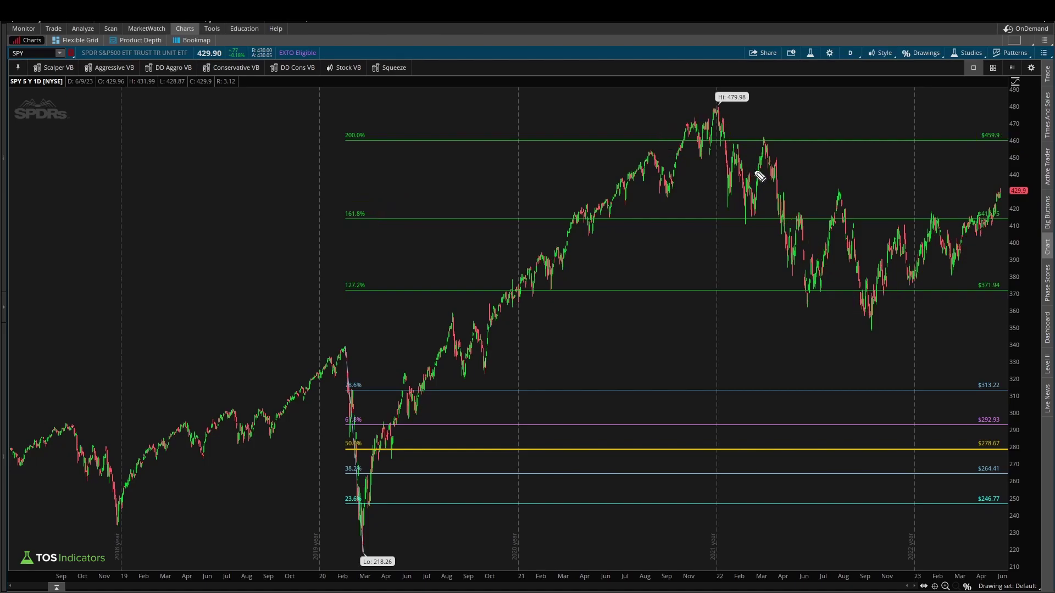
# Draw a Fibonacci from the 479.98 high to the October 2022 low.
pyautogui.click(926, 54)
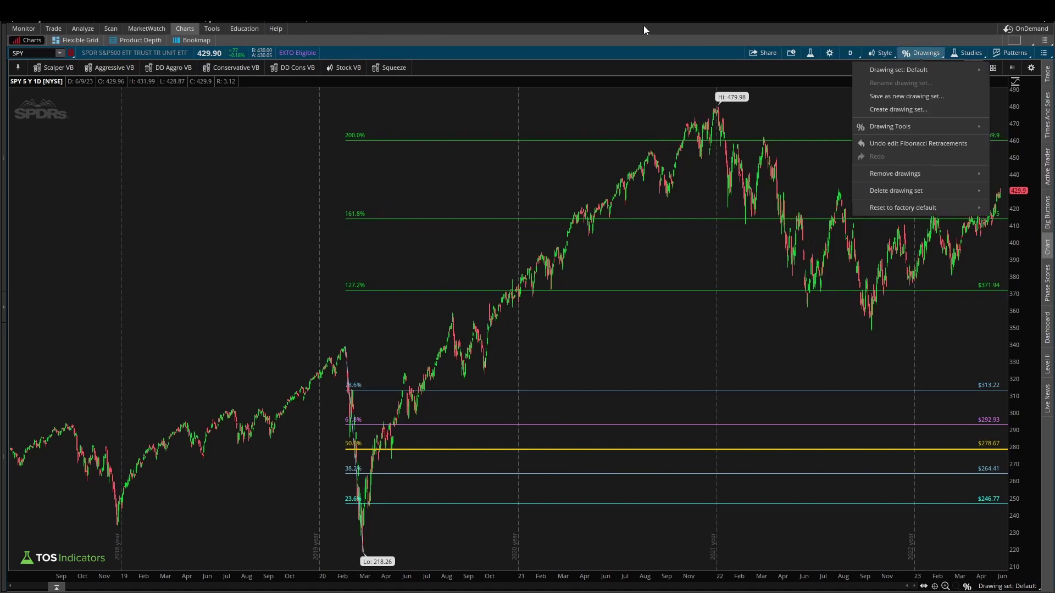
pyautogui.moveTo(489, 164); pyautogui.dragTo(1007, 174)
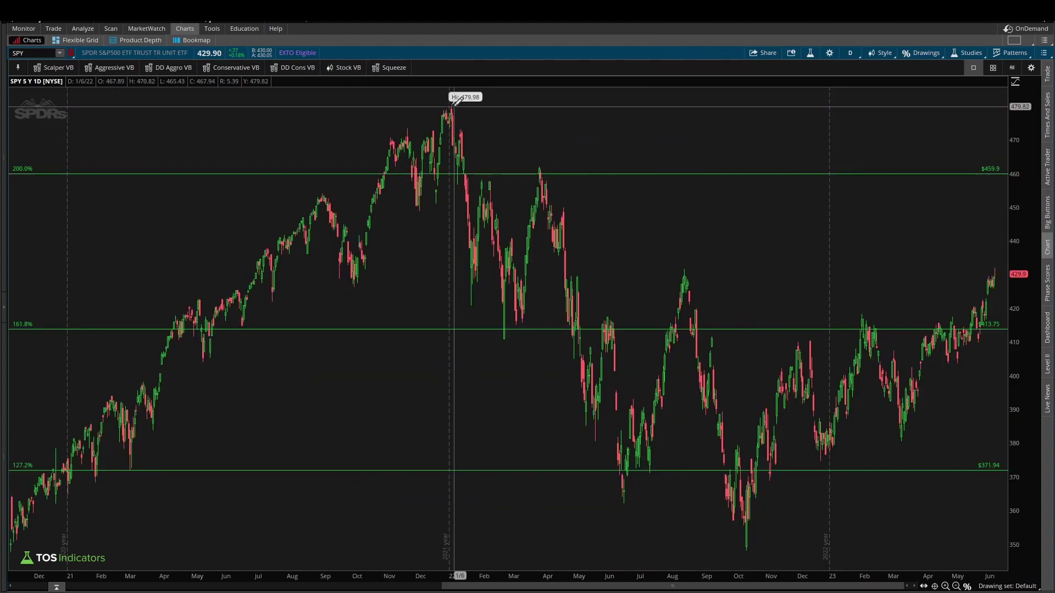
pyautogui.click(455, 101)
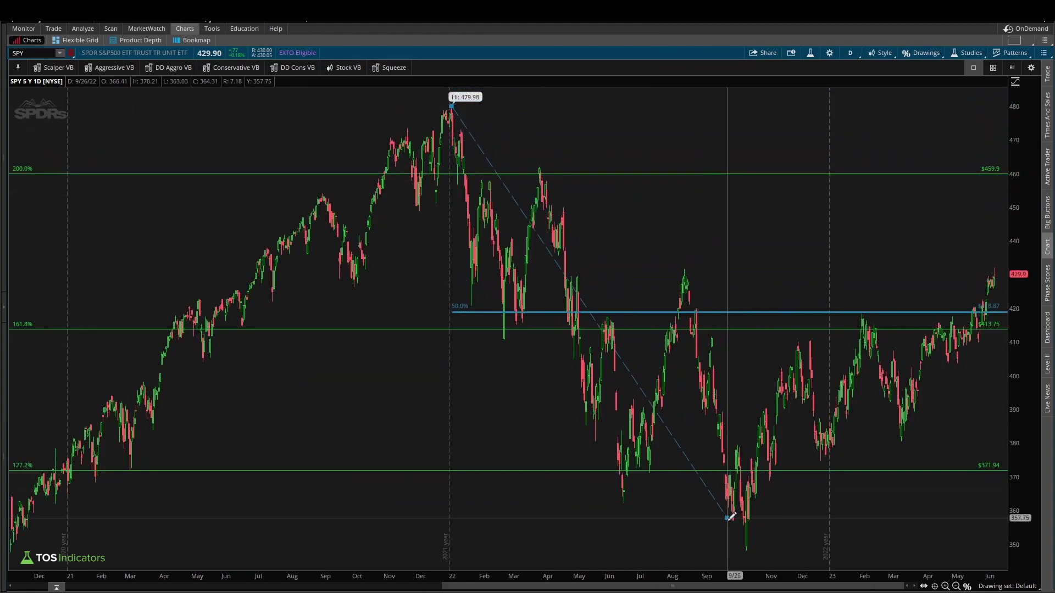
pyautogui.click(748, 548)
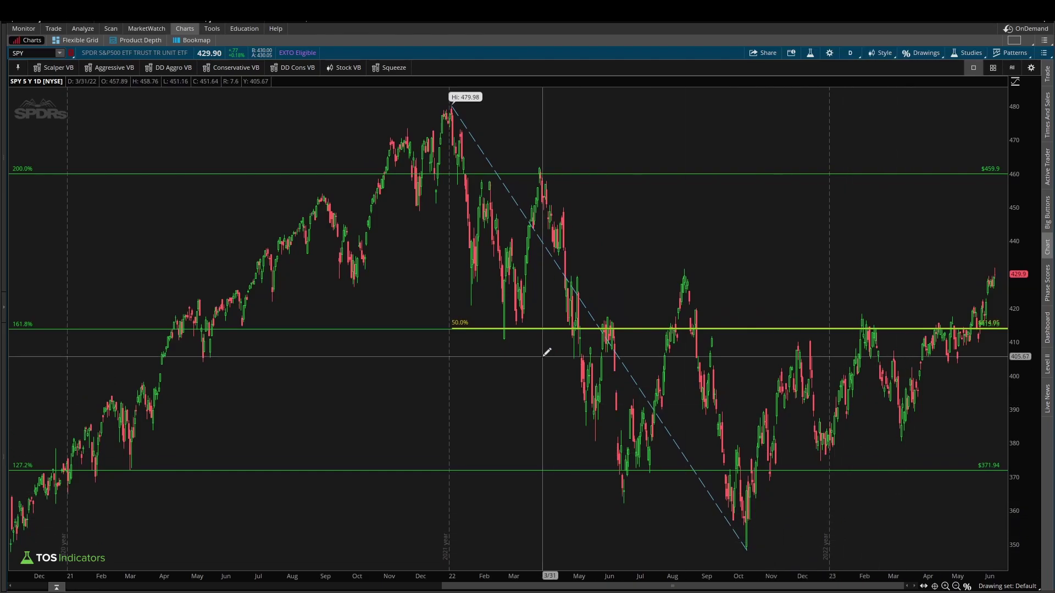
# Stretch the price scale to reveal more Fibonacci levels, then zoom out to five years.
pyautogui.moveTo(1022, 184)
pyautogui.mouseDown()
pyautogui.moveTo(1027, 220)
pyautogui.moveTo(1027, 199)
pyautogui.mouseUp()
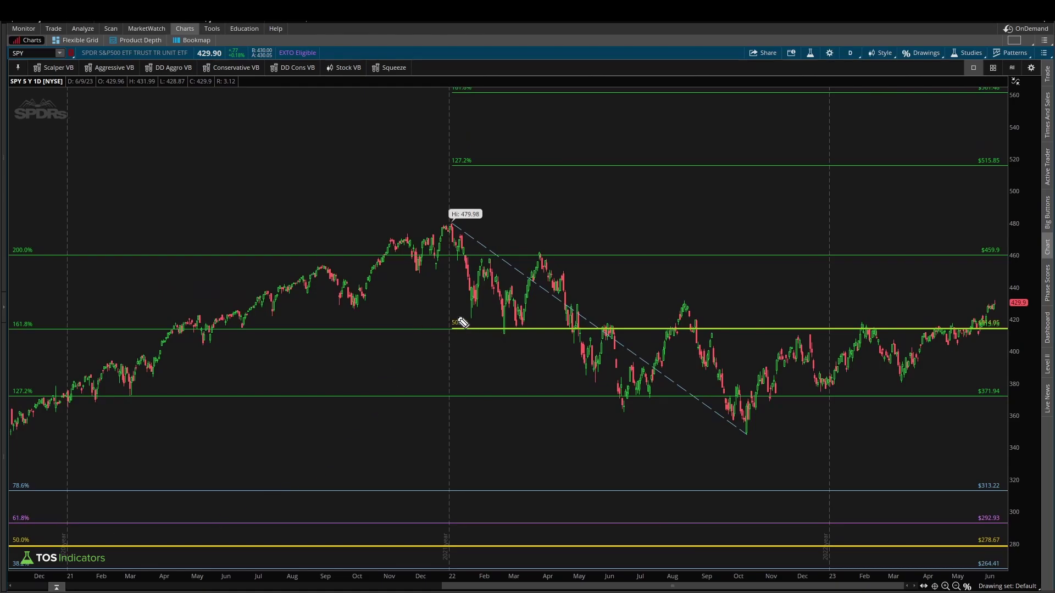
pyautogui.moveTo(476, 321)
pyautogui.mouseDown()
pyautogui.moveTo(448, 317)
pyautogui.moveTo(446, 336)
pyautogui.moveTo(474, 336)
pyautogui.moveTo(459, 323)
pyautogui.mouseUp()
pyautogui.moveTo(18, 345)
pyautogui.mouseDown()
pyautogui.moveTo(36, 321)
pyautogui.moveTo(17, 317)
pyautogui.moveTo(10, 336)
pyautogui.mouseUp()
pyautogui.moveTo(80, 302); pyautogui.dragTo(45, 329)
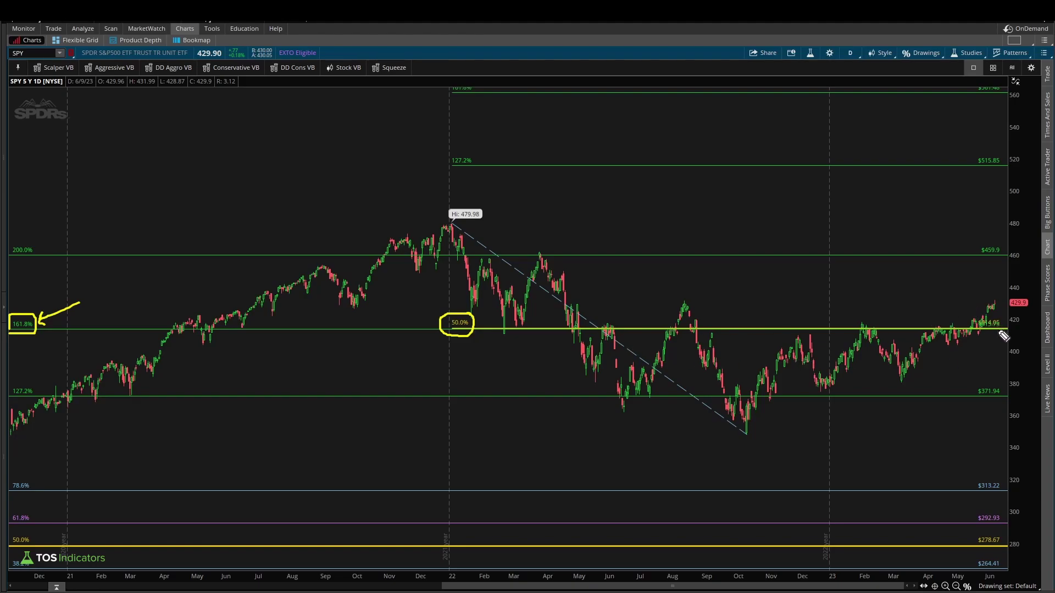
pyautogui.scroll(5, 871, 265)
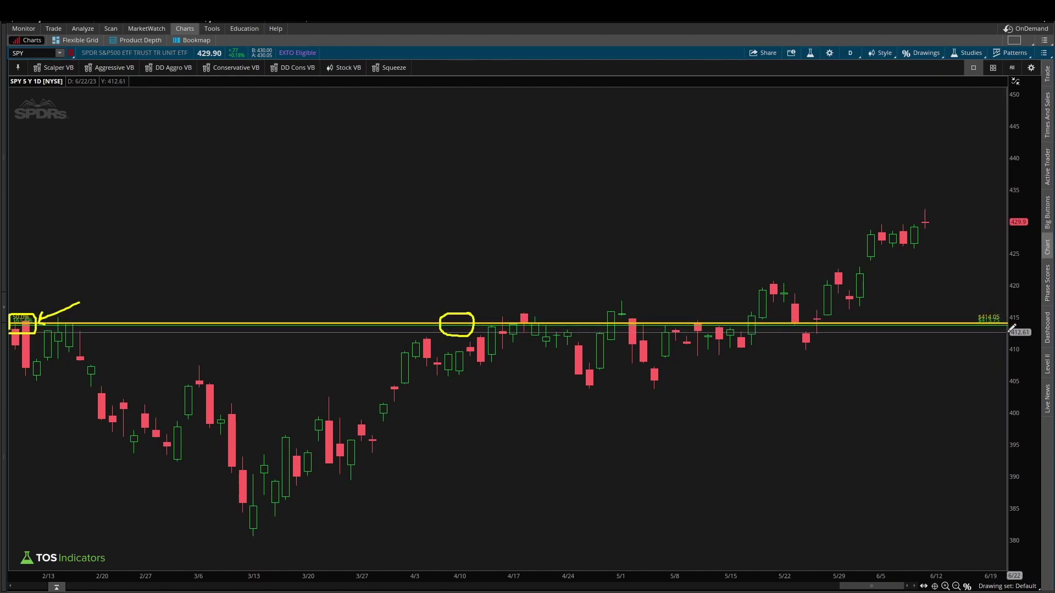
pyautogui.click(956, 586)
pyautogui.click(956, 586)
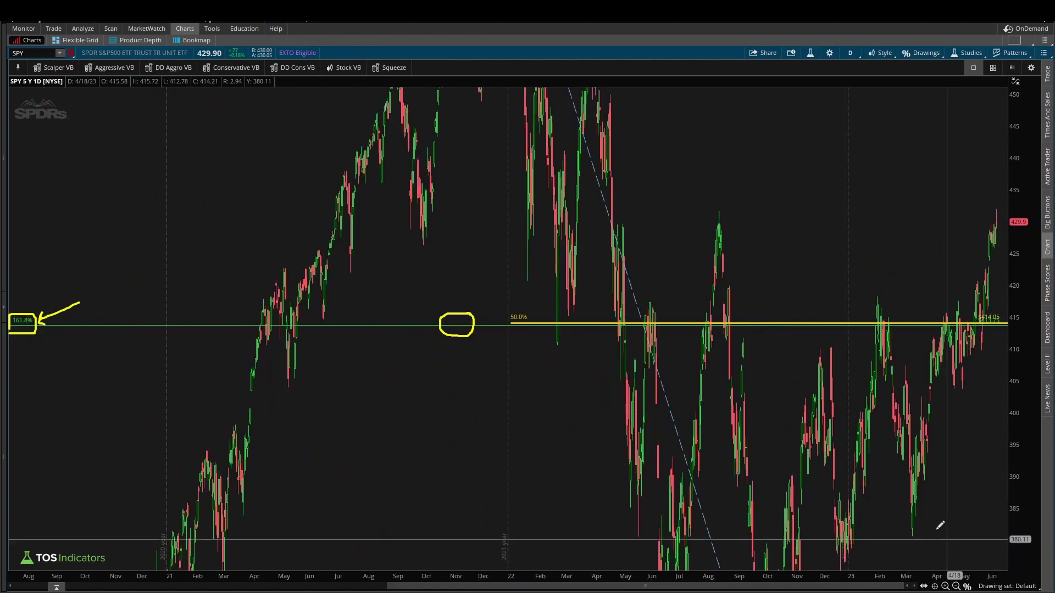
pyautogui.click(956, 586)
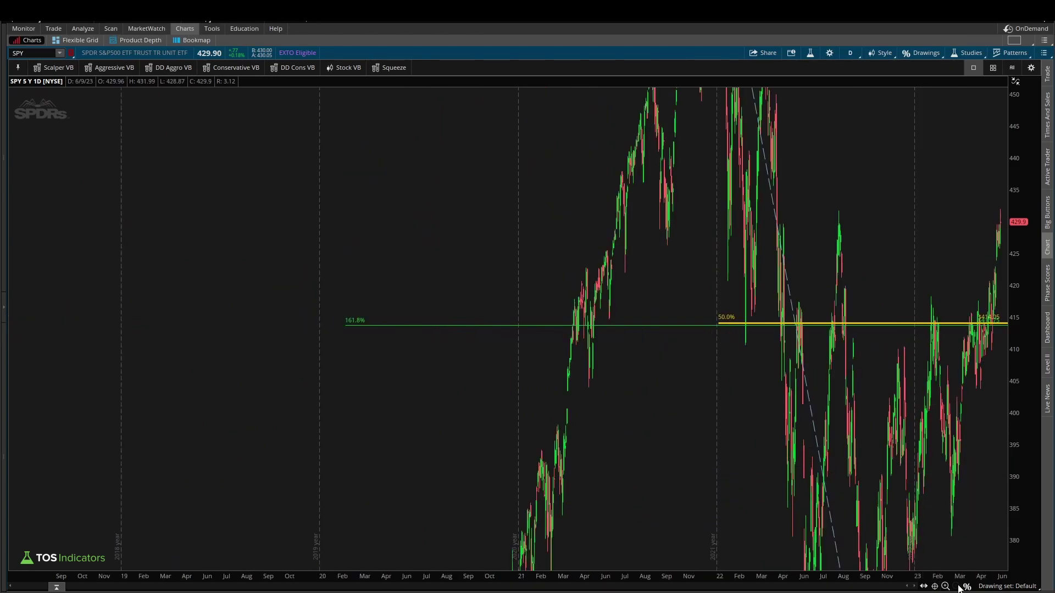
# Autoscale the price axis and zoom into April 2022 through June 2023.
pyautogui.doubleClick(1028, 366)
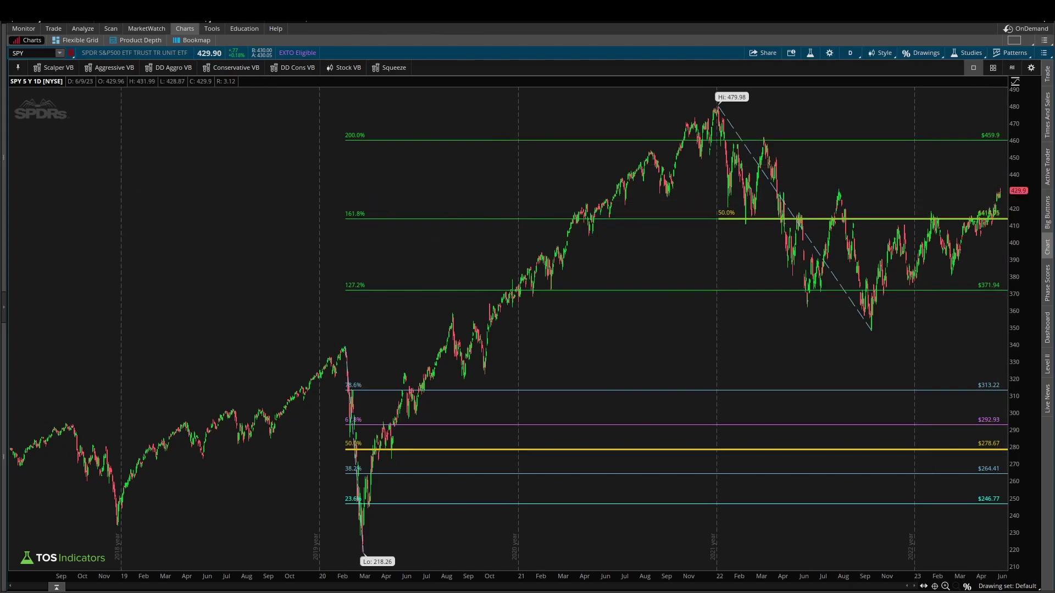
pyautogui.moveTo(914, 213)
pyautogui.mouseDown()
pyautogui.moveTo(1014, 212)
pyautogui.moveTo(1001, 199)
pyautogui.moveTo(1007, 222)
pyautogui.mouseUp()
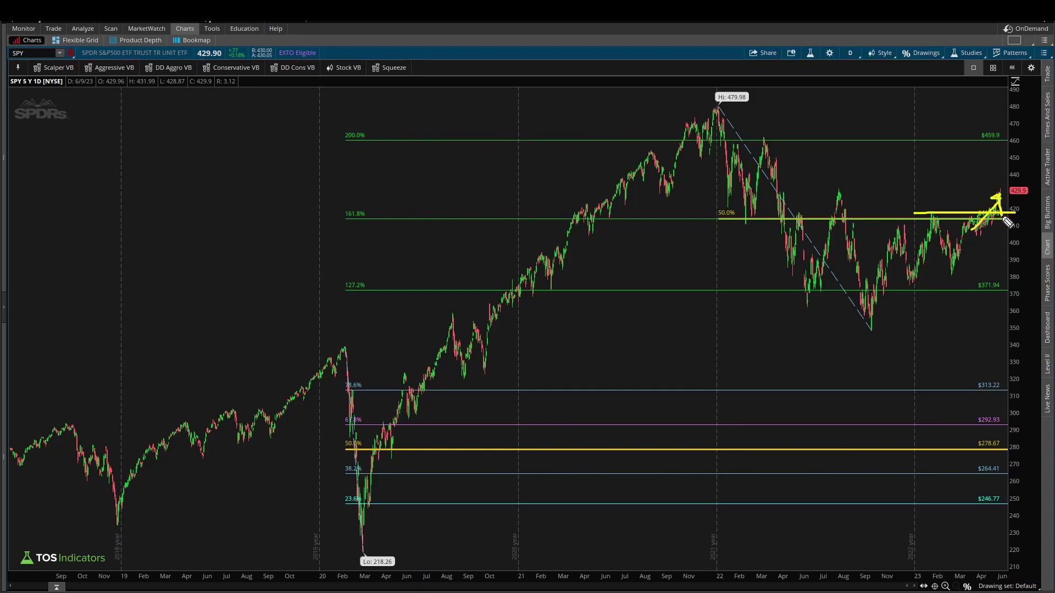
pyautogui.press('e')
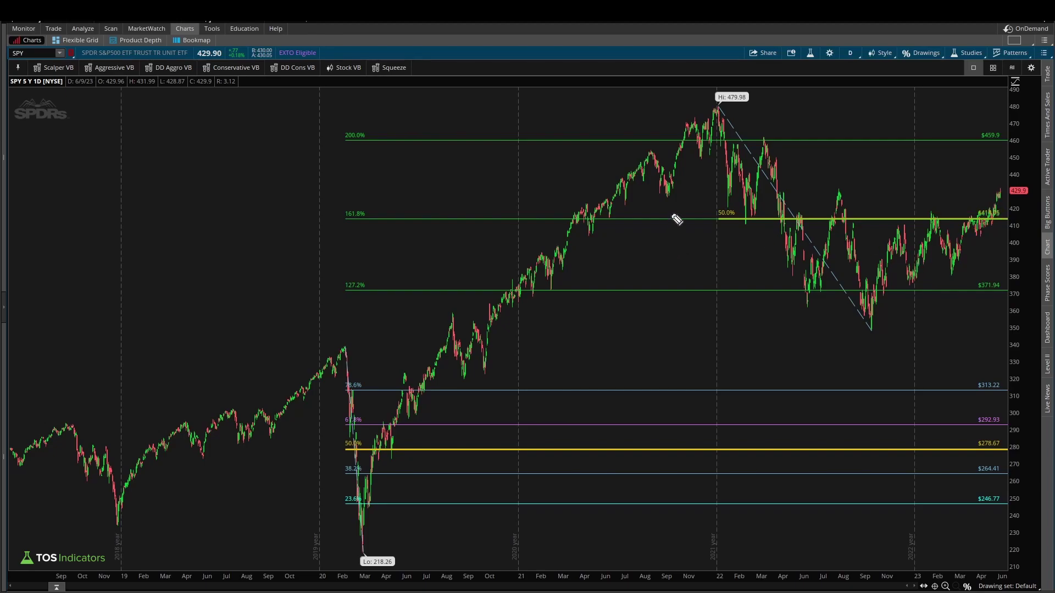
pyautogui.moveTo(1007, 91); pyautogui.dragTo(757, 217)
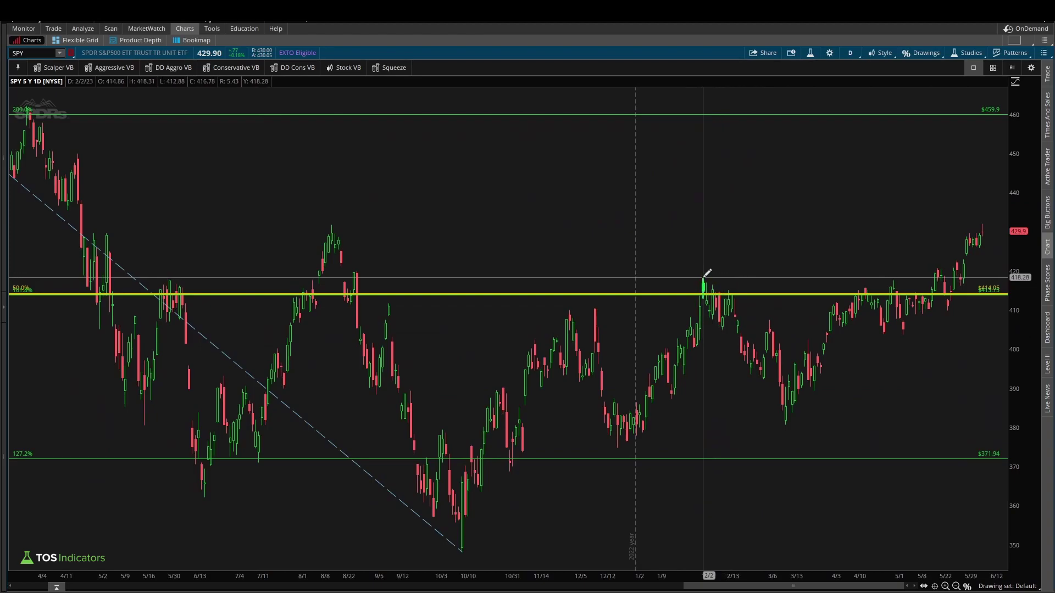
# Draw a Fibonacci from the 2/2 high to the 3/13 low showing 23.6%, 38.2%, 61.8%, 78.6%.
pyautogui.click(704, 278)
pyautogui.click(787, 422)
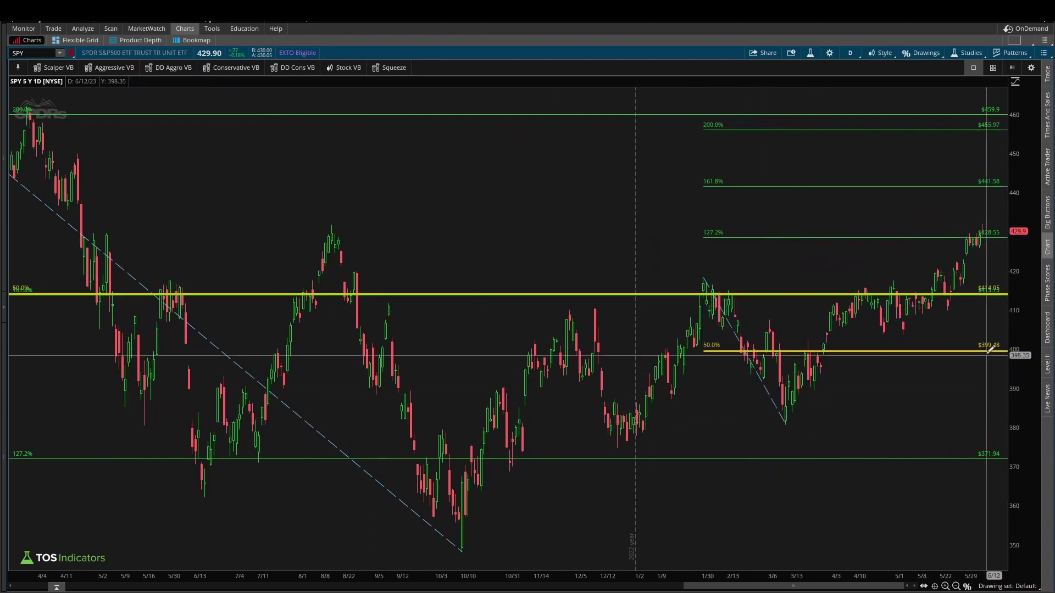
pyautogui.rightClick(811, 237)
pyautogui.click(830, 246)
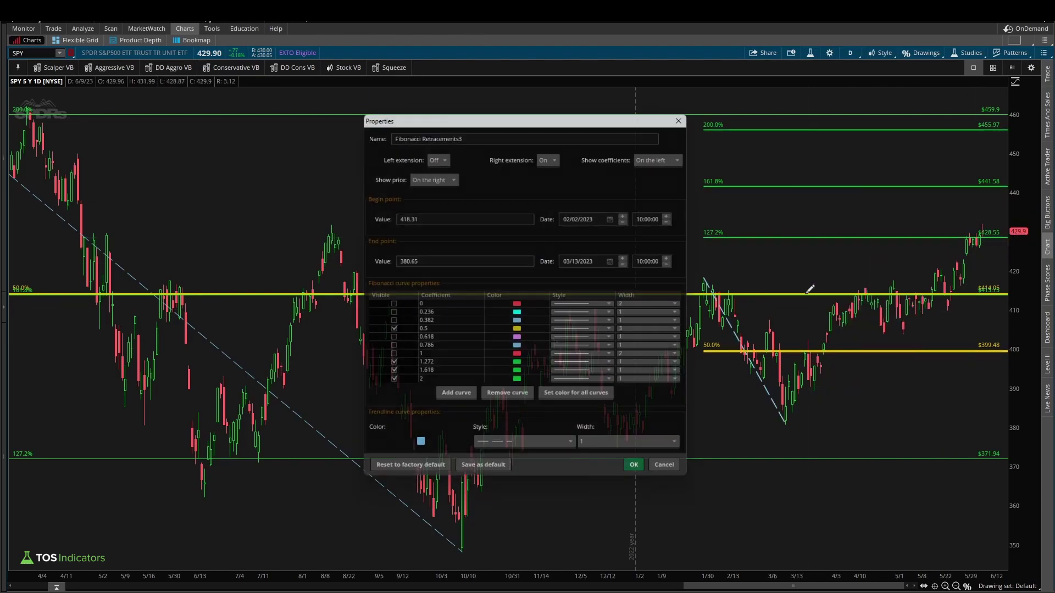
pyautogui.click(389, 348)
pyautogui.click(389, 340)
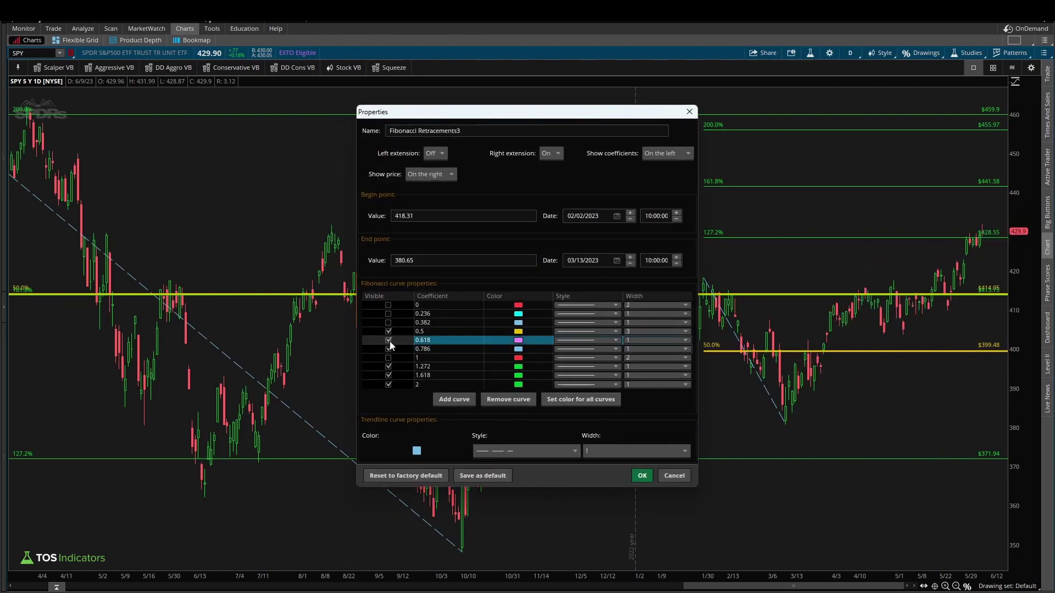
pyautogui.click(388, 323)
pyautogui.click(388, 314)
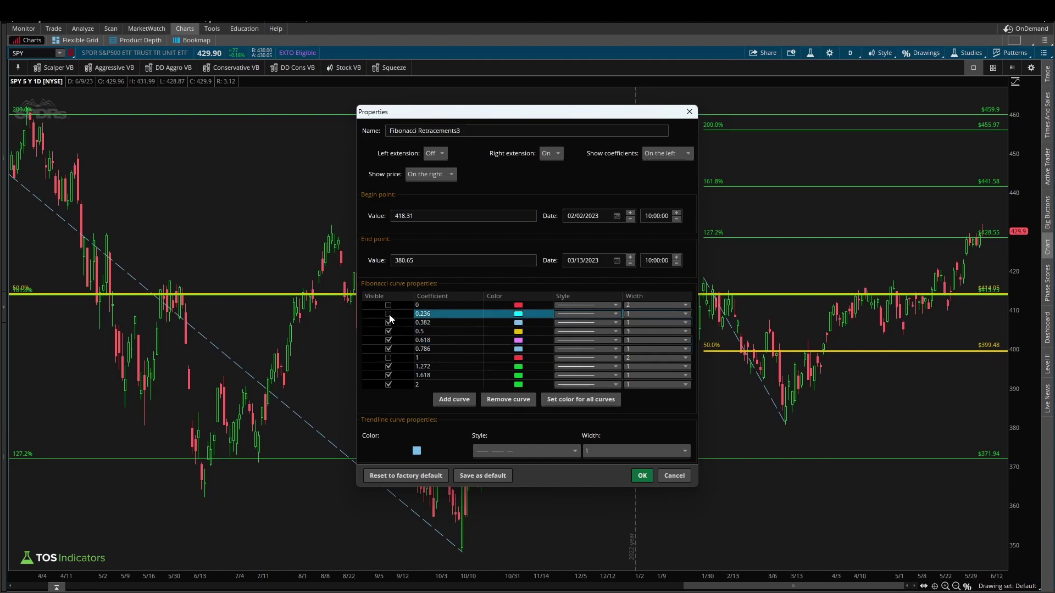
pyautogui.click(642, 475)
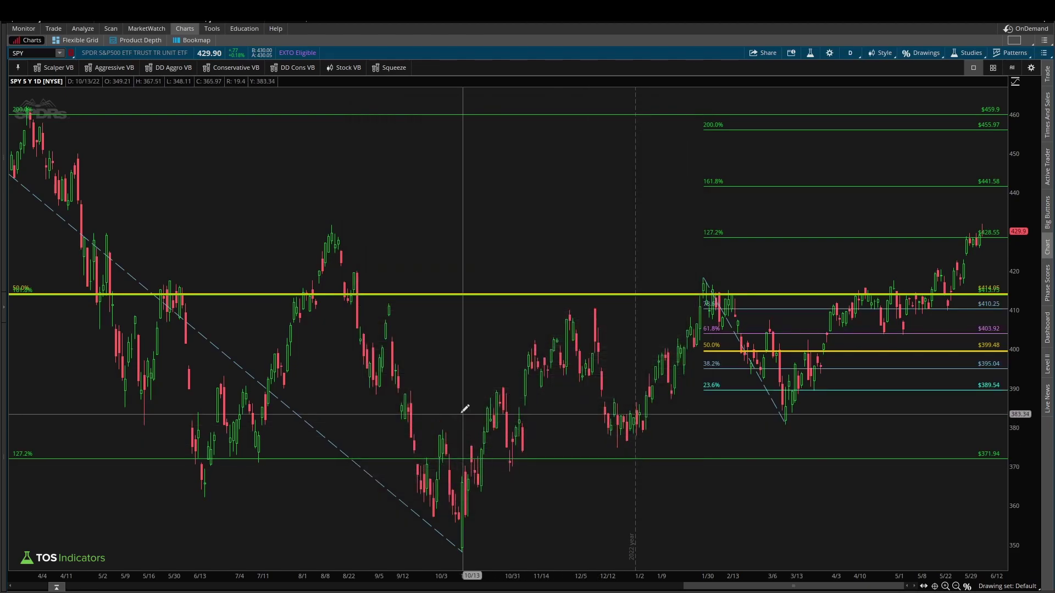
# Show 38.2%, 50%, 61.8% and 78.6% on Fibonacci Retracements2, then view all five years.
pyautogui.moveTo(1017, 140); pyautogui.dragTo(1006, 296)
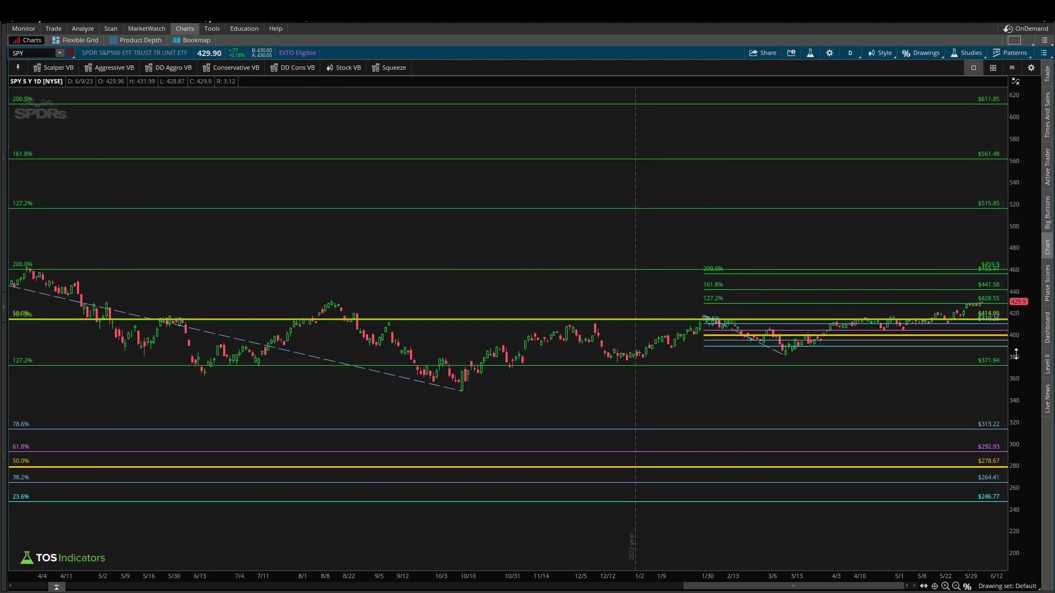
pyautogui.click(1015, 81)
pyautogui.rightClick(35, 296)
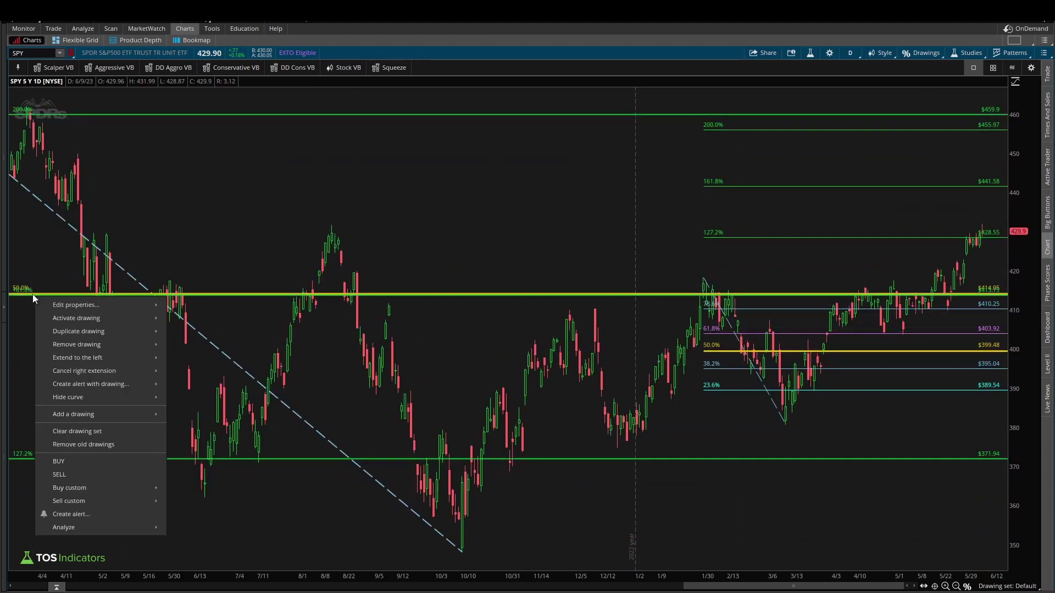
pyautogui.moveTo(67, 308)
pyautogui.click(206, 306)
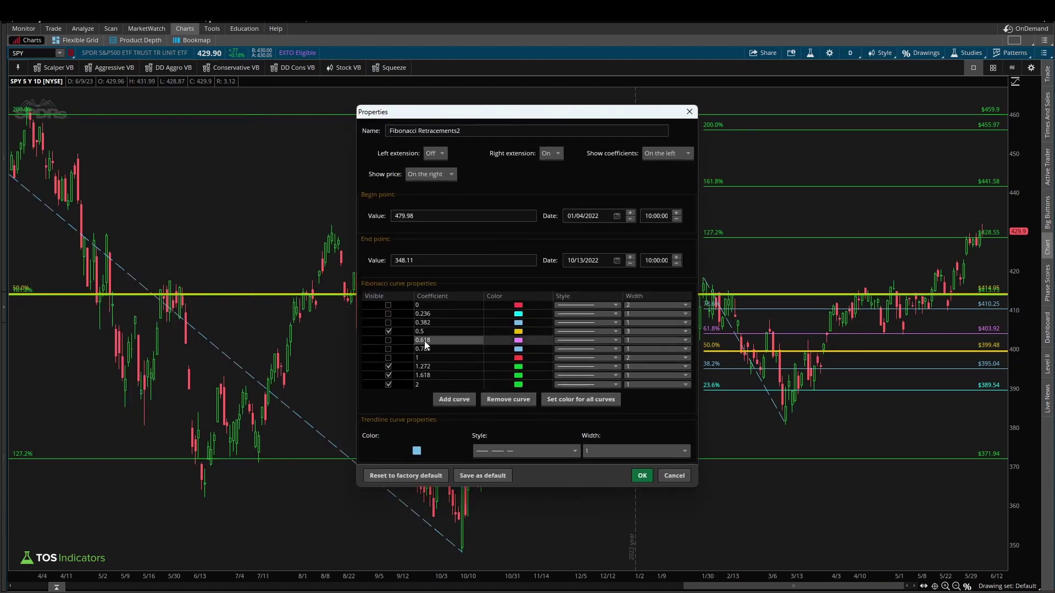
pyautogui.click(389, 323)
pyautogui.click(388, 331)
pyautogui.click(389, 340)
pyautogui.click(388, 349)
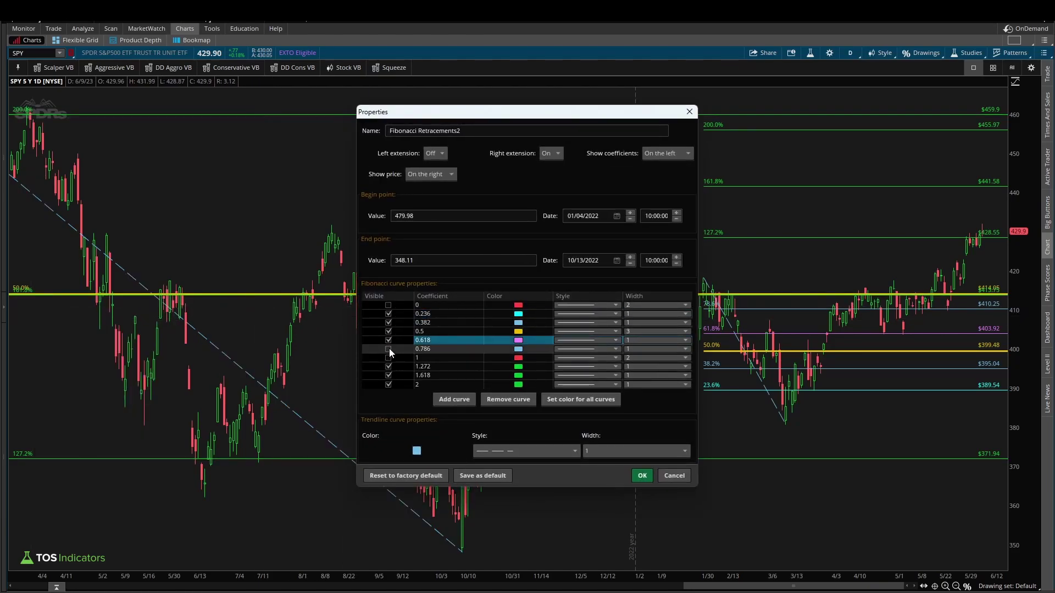
pyautogui.click(634, 478)
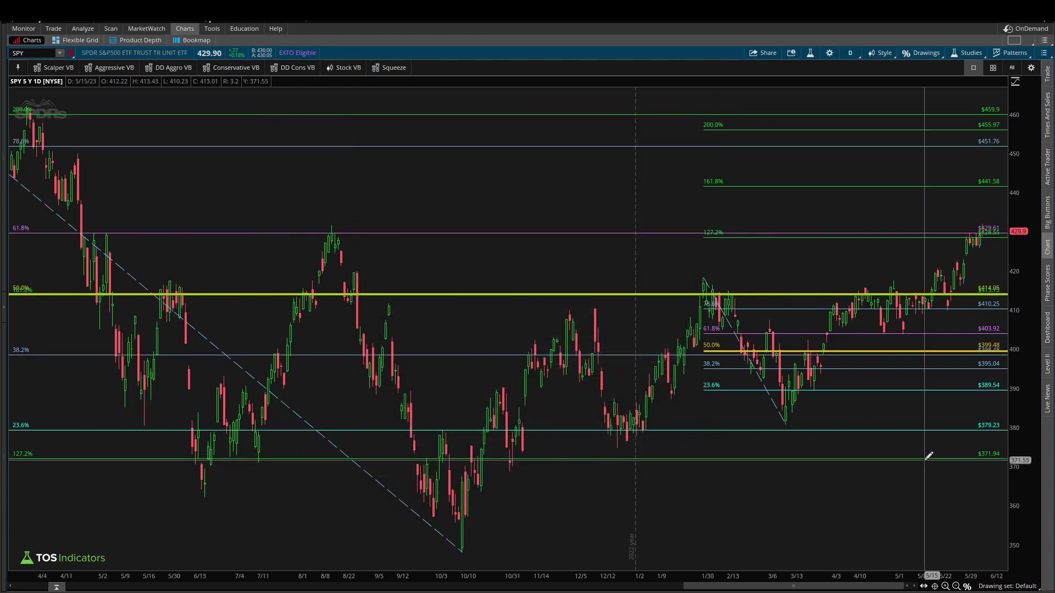
pyautogui.click(958, 586)
pyautogui.click(959, 586)
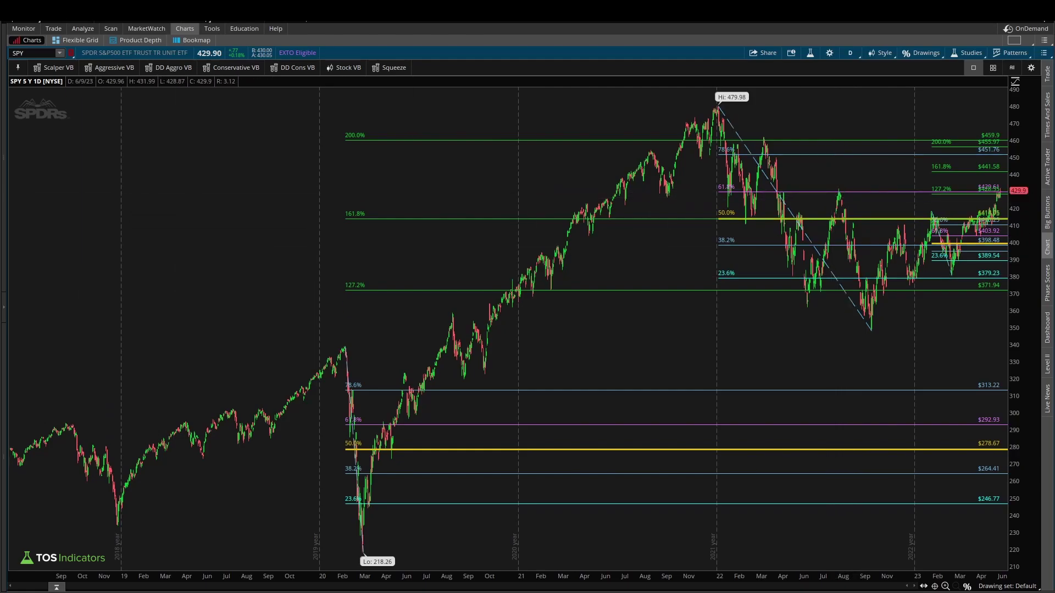
# Mark the 61.8% and 127.2% labels, the 479.98 high, September low, and current price near 429.
pyautogui.moveTo(736, 184)
pyautogui.mouseDown()
pyautogui.moveTo(709, 198)
pyautogui.moveTo(752, 192)
pyautogui.mouseUp()
pyautogui.moveTo(708, 103); pyautogui.dragTo(752, 103)
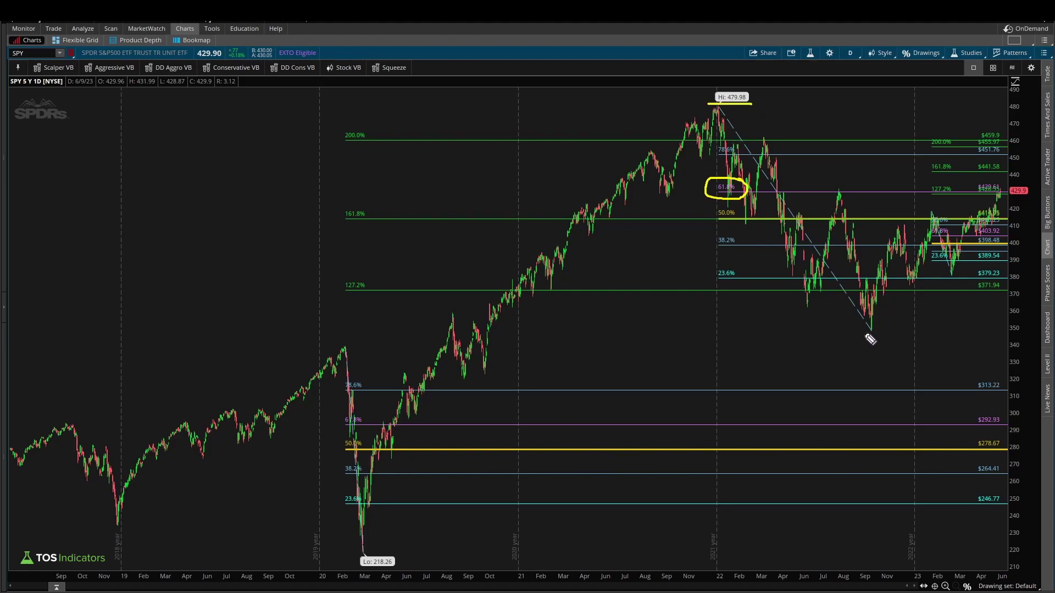
pyautogui.moveTo(865, 333); pyautogui.dragTo(884, 333)
pyautogui.moveTo(866, 317)
pyautogui.mouseDown()
pyautogui.moveTo(957, 252)
pyautogui.moveTo(994, 192)
pyautogui.mouseUp()
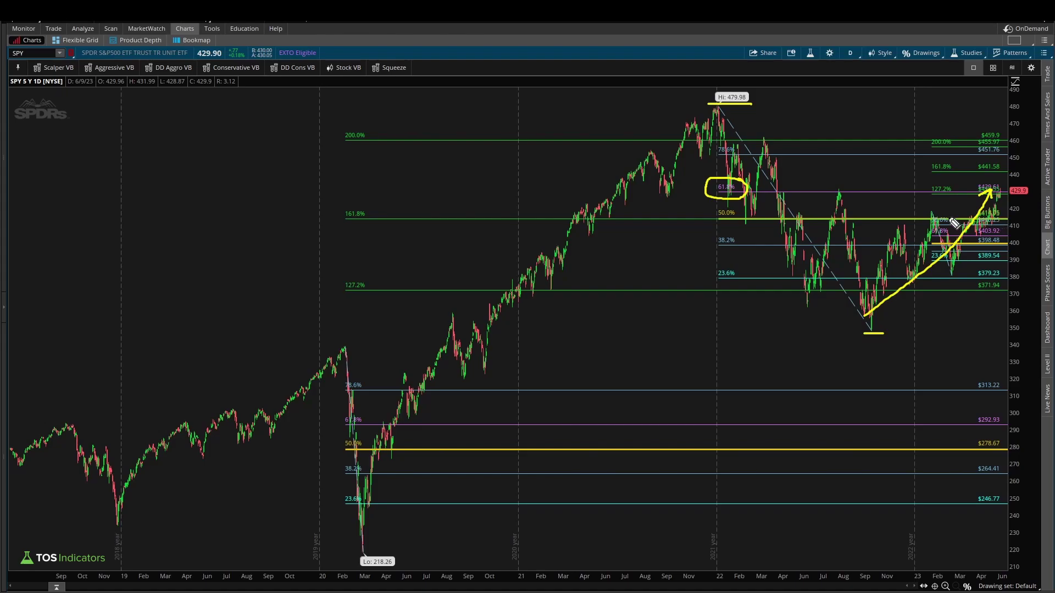
pyautogui.moveTo(959, 188)
pyautogui.mouseDown()
pyautogui.moveTo(920, 180)
pyautogui.moveTo(948, 204)
pyautogui.moveTo(961, 187)
pyautogui.moveTo(937, 211)
pyautogui.mouseUp()
pyautogui.moveTo(946, 274); pyautogui.dragTo(961, 274)
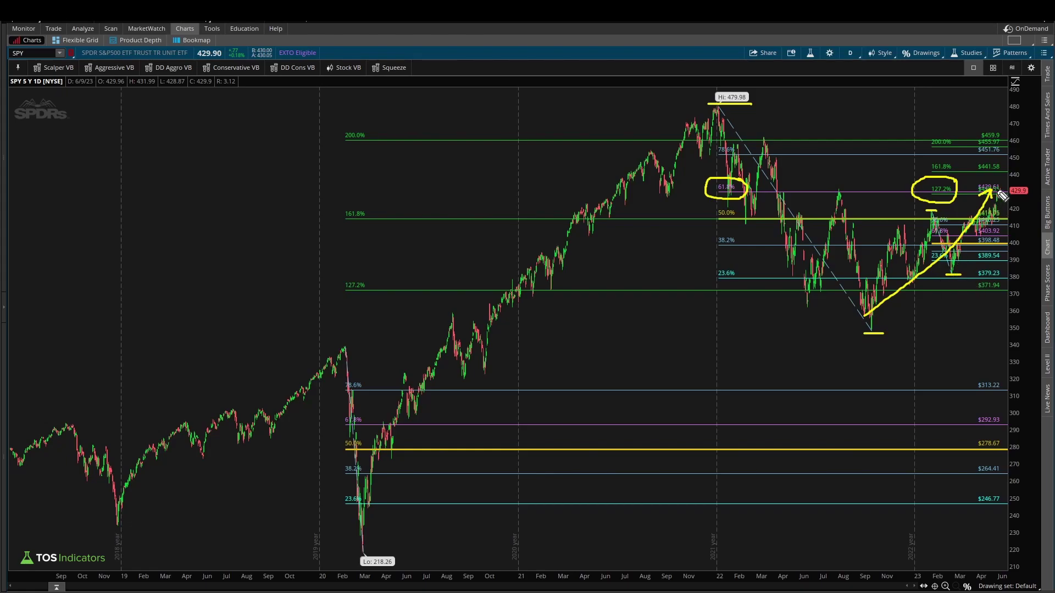
pyautogui.moveTo(1006, 185)
pyautogui.mouseDown()
pyautogui.moveTo(977, 183)
pyautogui.moveTo(1005, 199)
pyautogui.moveTo(1004, 185)
pyautogui.mouseUp()
# Erase the markups and zoom into August 2022 through June 2023.
pyautogui.press('e')
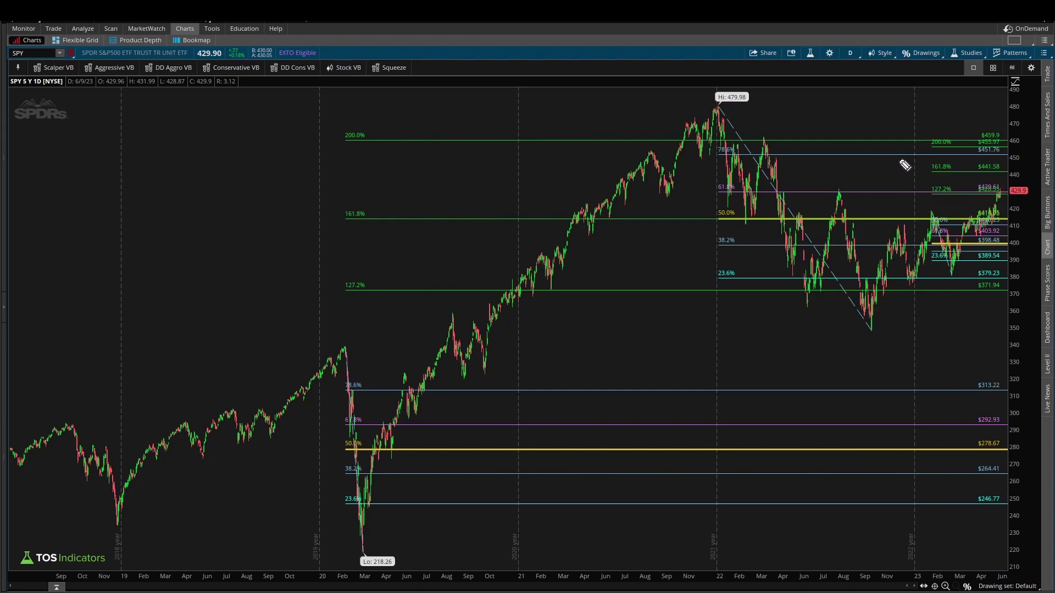
pyautogui.moveTo(905, 165); pyautogui.dragTo(863, 328)
pyautogui.moveTo(1026, 131); pyautogui.dragTo(1026, 198)
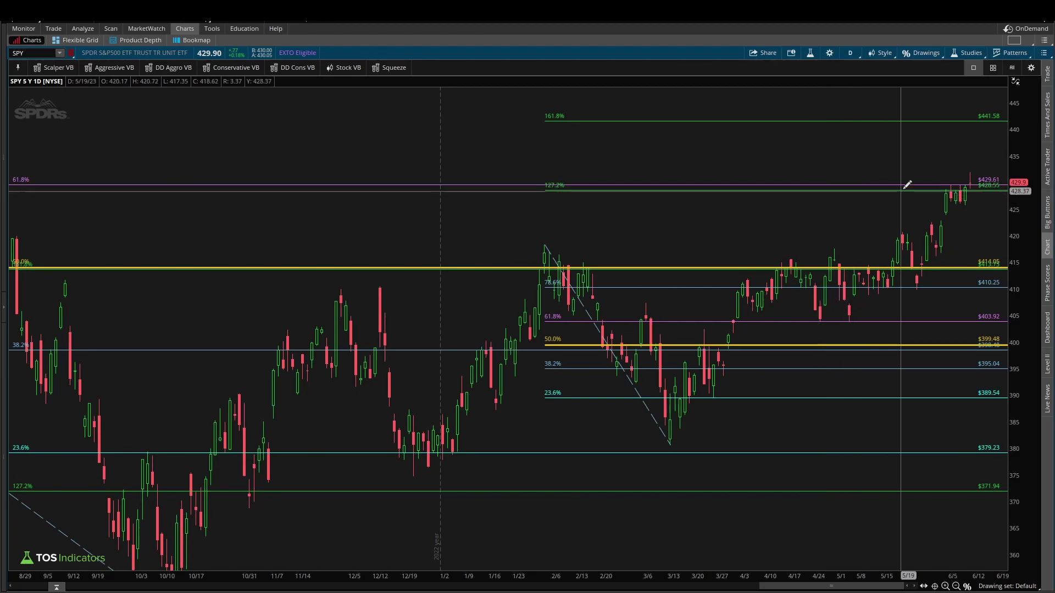
# Widen the SPY chart to late 2020 through June 2023 and check the $459.9 200% level.
pyautogui.scroll(3, 1006, 147)
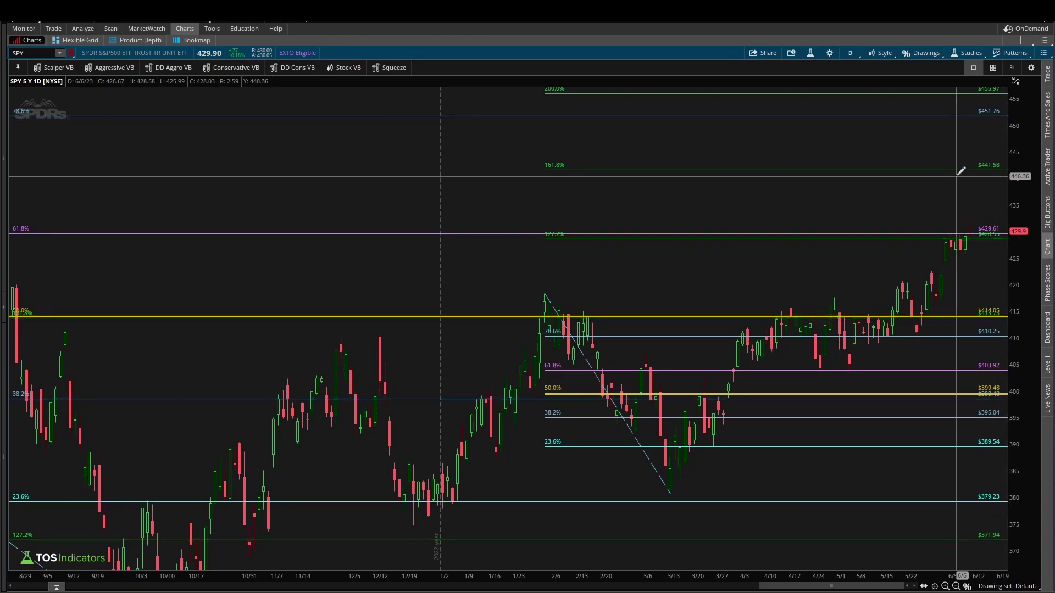
pyautogui.click(956, 587)
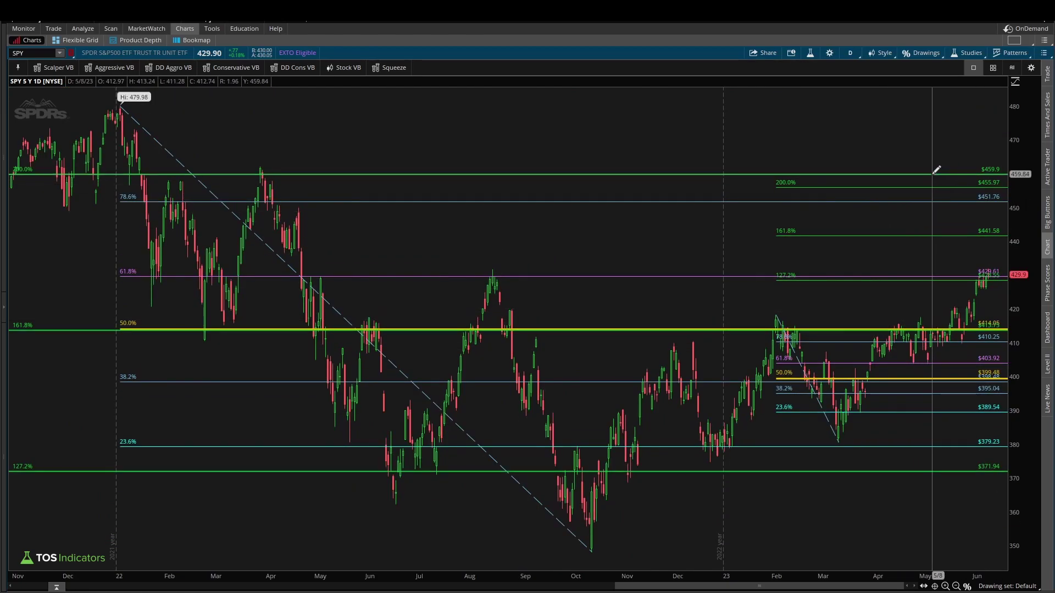
pyautogui.moveTo(936, 170)
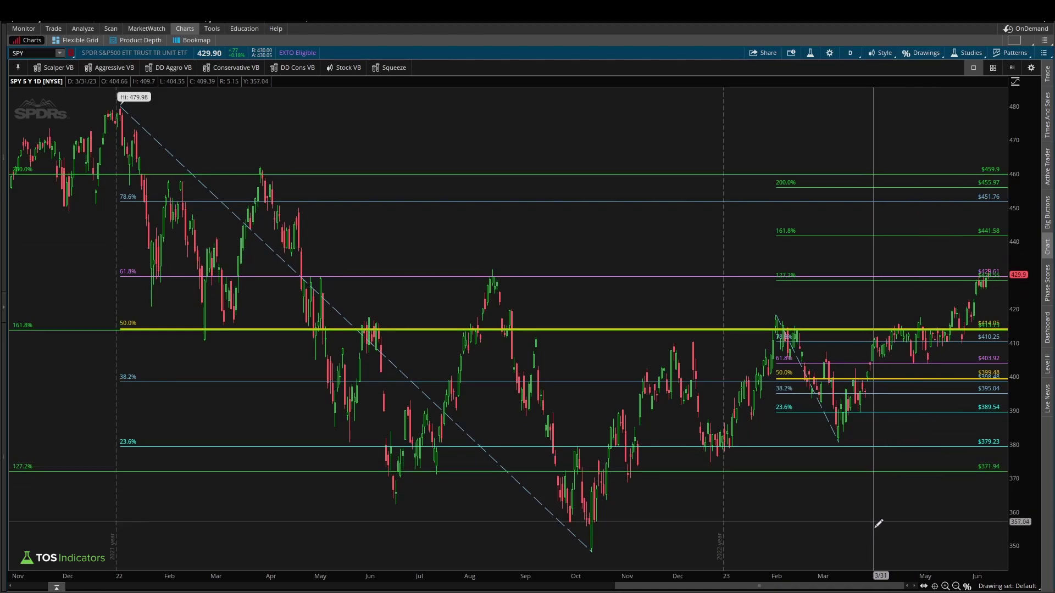
# Zoom out to the five-year range and remove the lower drawing's 61.8% and 78.6% levels.
pyautogui.click(956, 587)
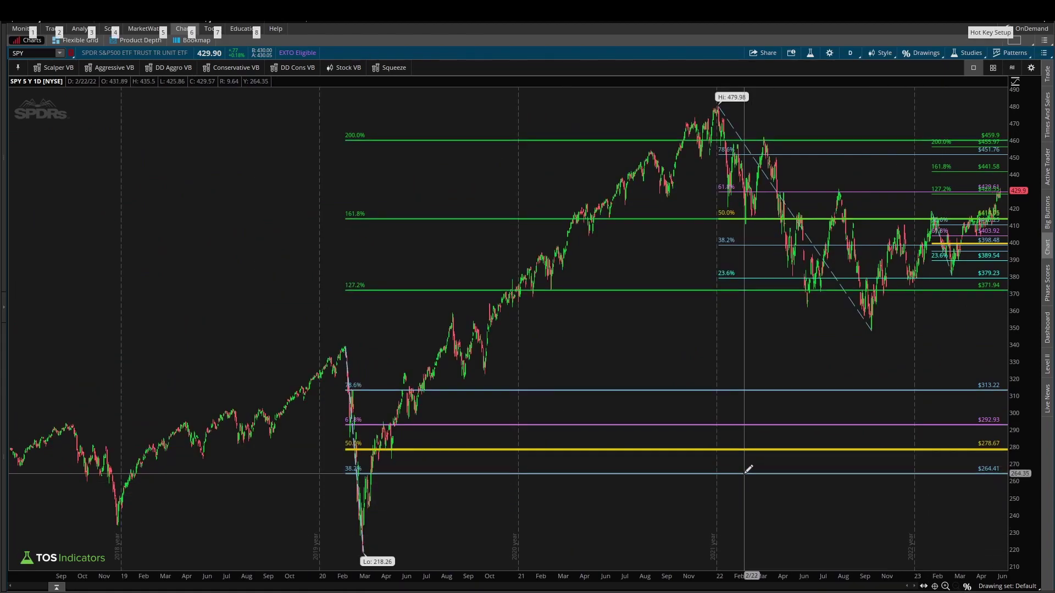
pyautogui.press('Delete')
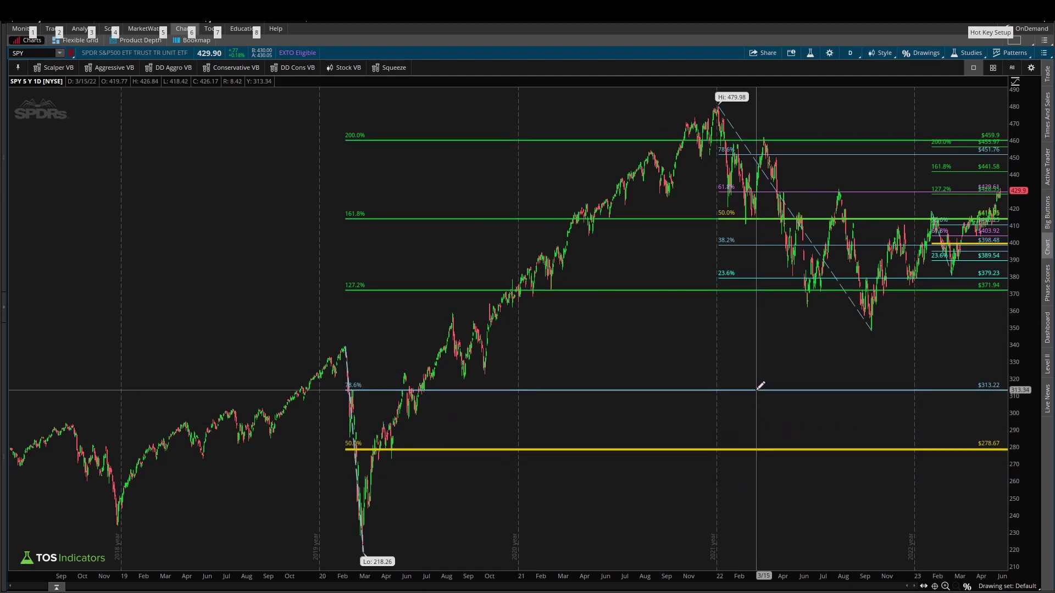
pyautogui.press('Delete')
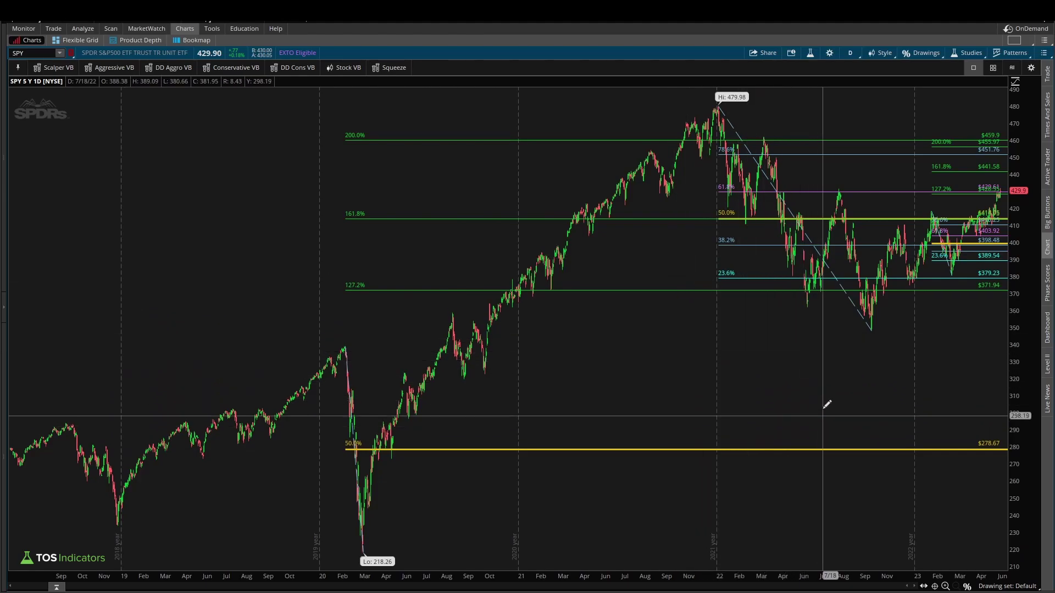
# On March 2021–June 2023, delete the $379.23 and $389.54 23.6%, left 38.2%, and $410 78.6% levels.
pyautogui.moveTo(563, 302); pyautogui.dragTo(796, 384)
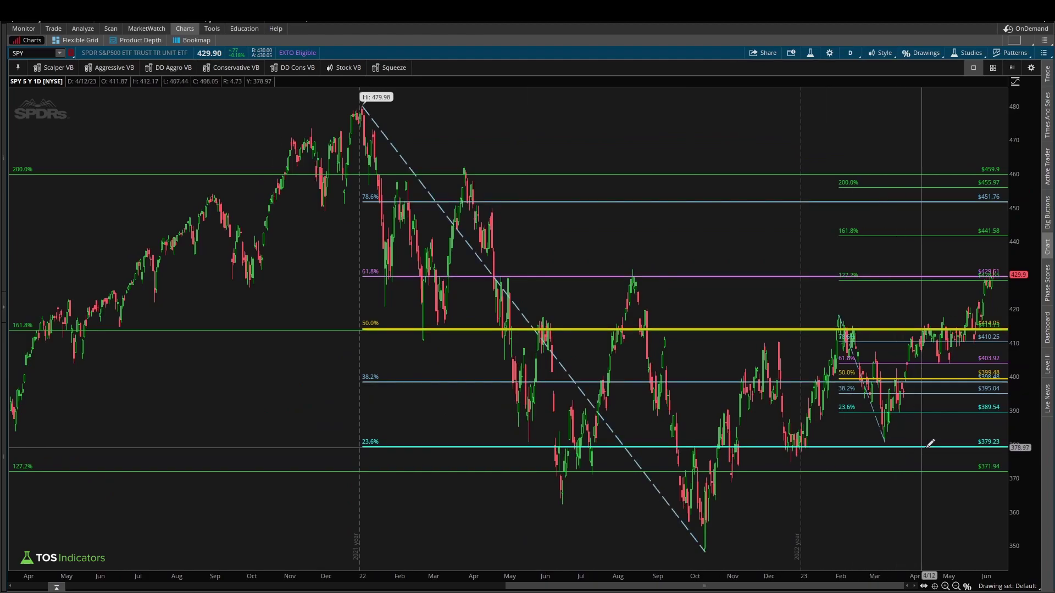
pyautogui.press('Delete')
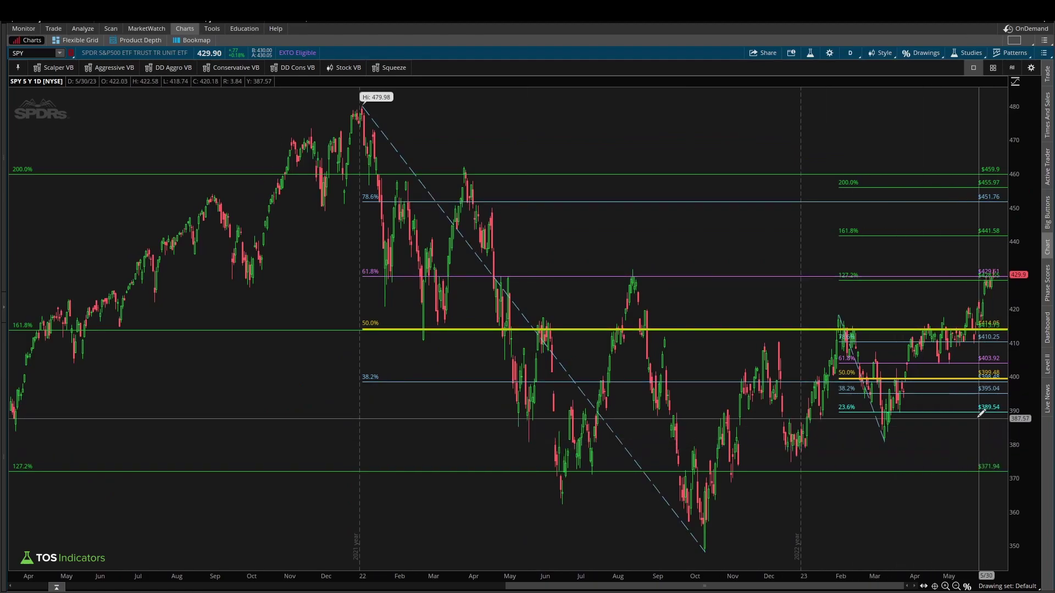
pyautogui.press('Delete')
pyautogui.press('Delete')
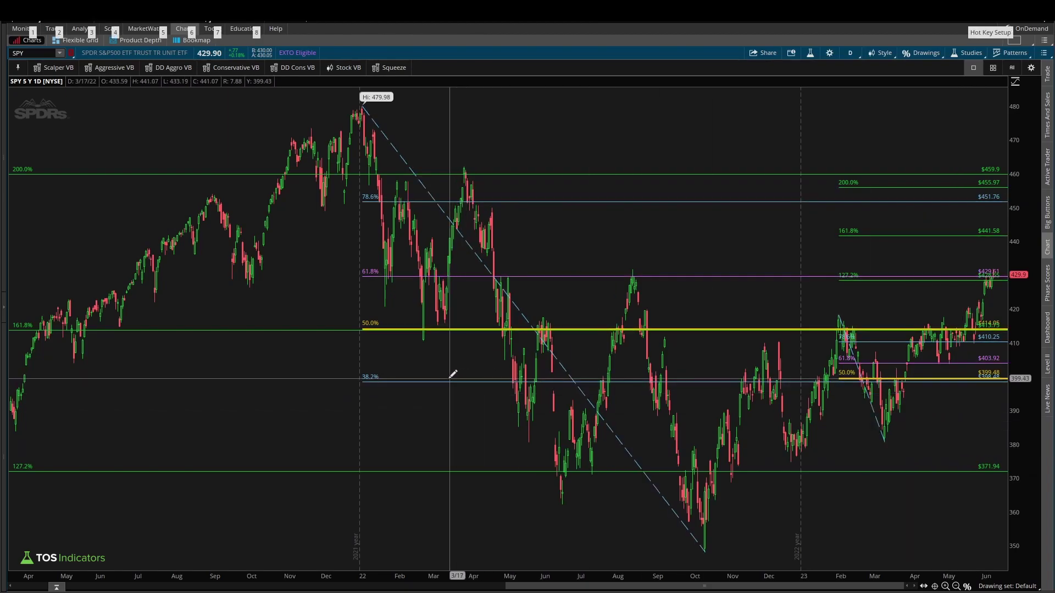
pyautogui.press('Delete')
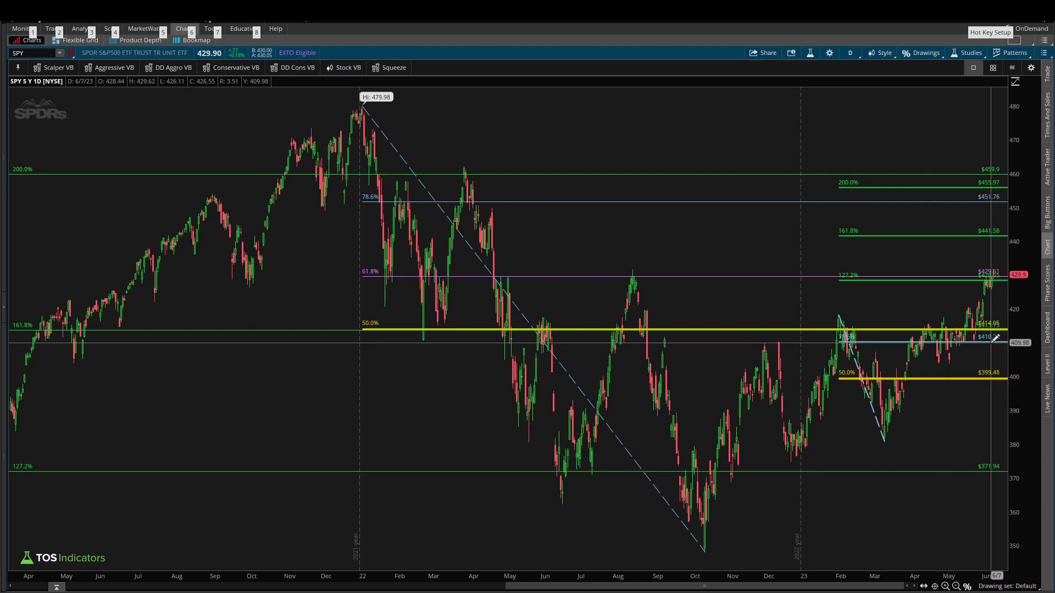
pyautogui.press('Delete')
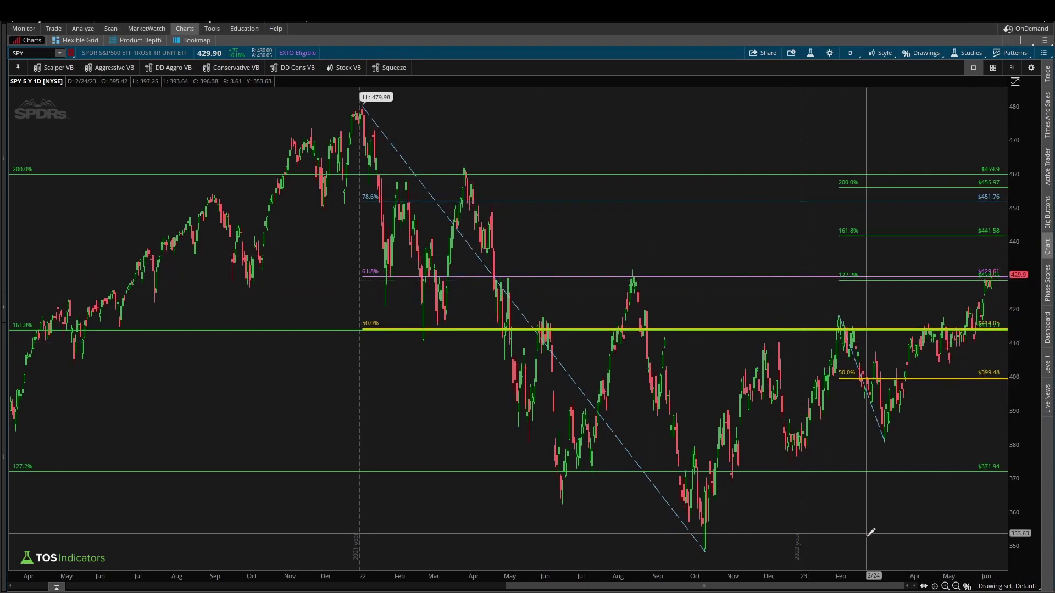
pyautogui.click(956, 587)
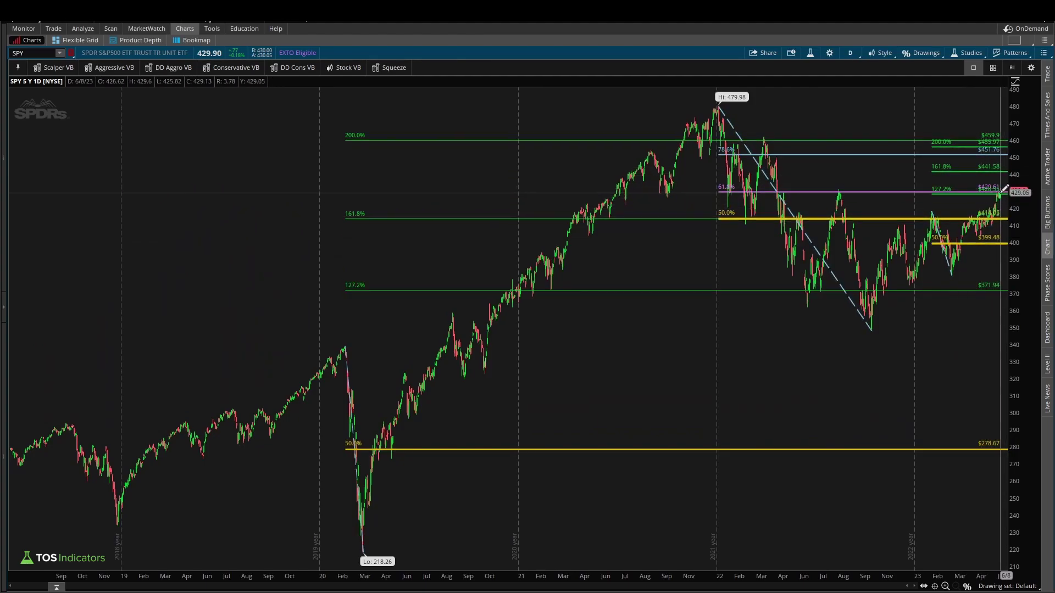
# Zoom to July 2022–June 2023 and recenter price 429.90 against the $429.61, $428.55 and $441.58 levels.
pyautogui.moveTo(1004, 190); pyautogui.dragTo(825, 303)
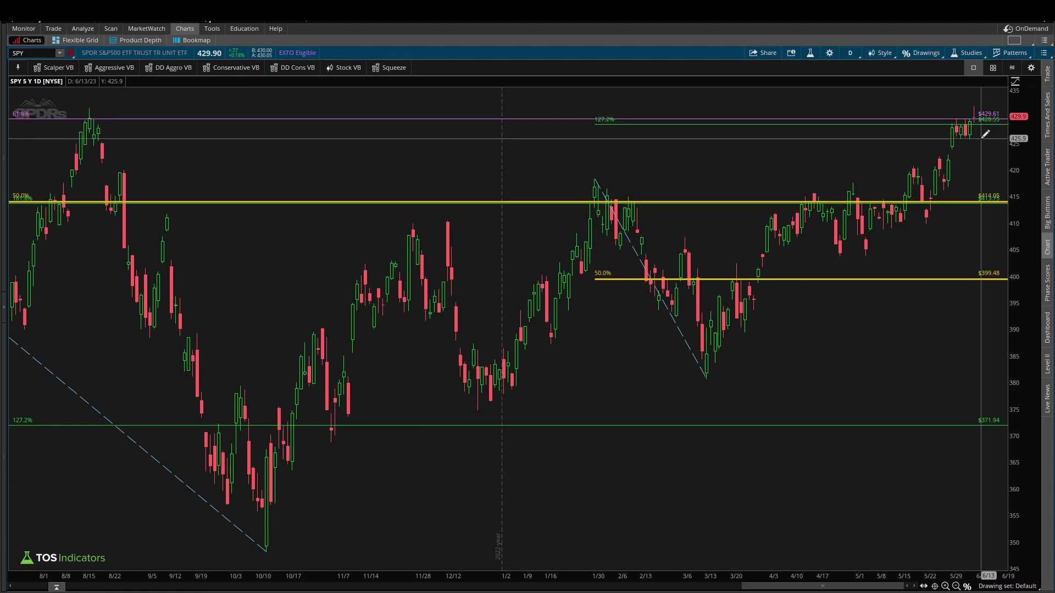
pyautogui.moveTo(985, 134); pyautogui.dragTo(961, 215)
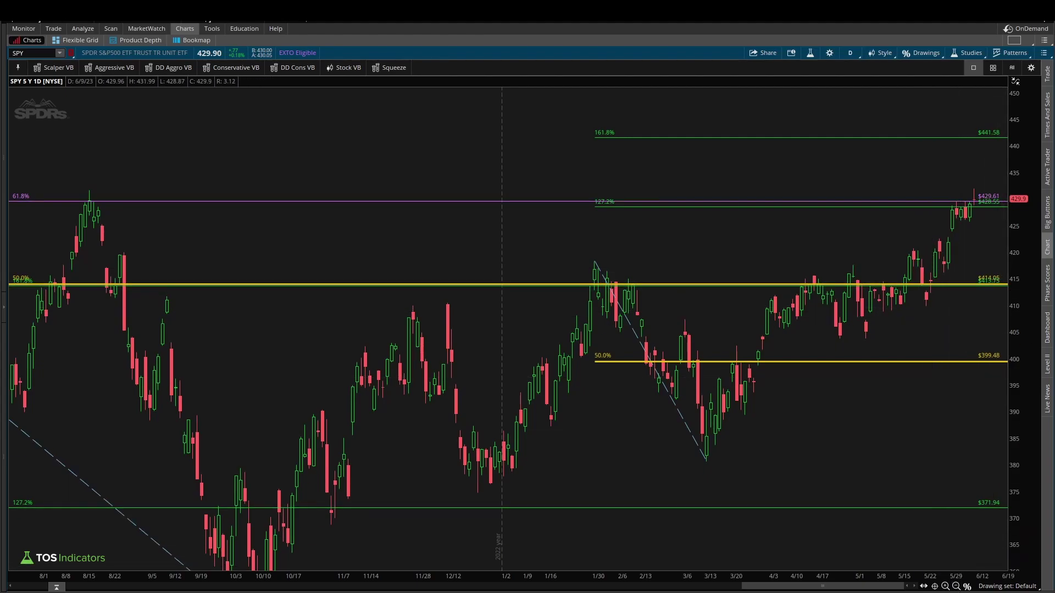
# Zoom out to the full five-year range and auto-fit the price scale to every drawing.
pyautogui.click(956, 586)
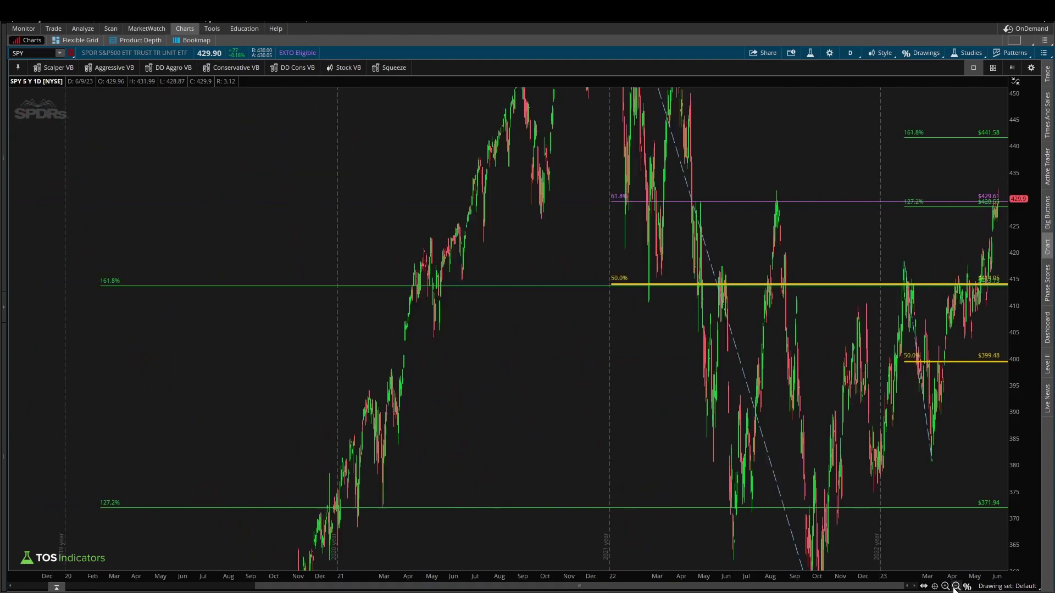
pyautogui.click(955, 586)
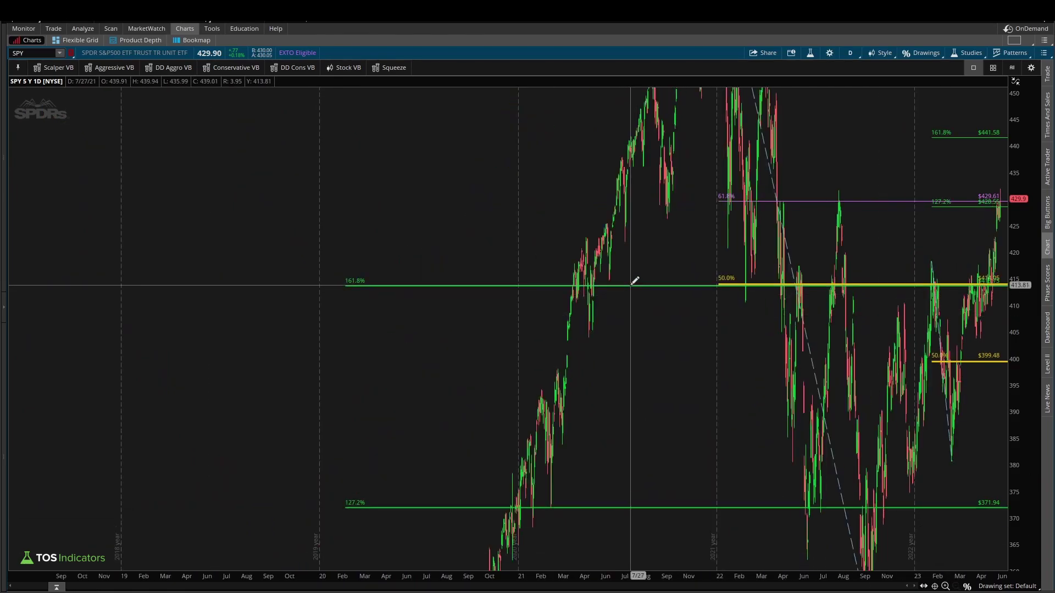
pyautogui.doubleClick(1017, 433)
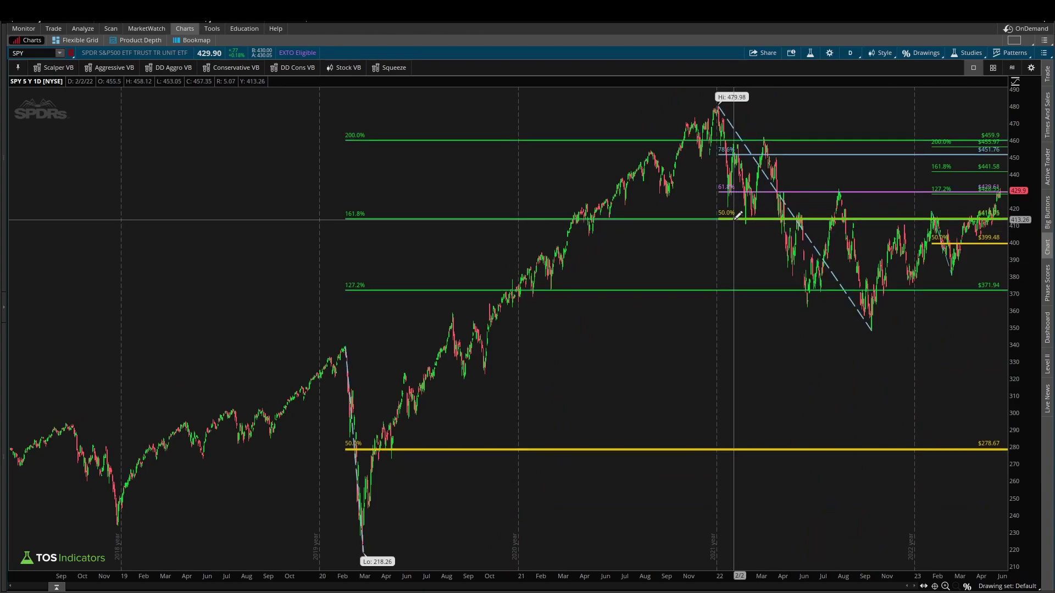